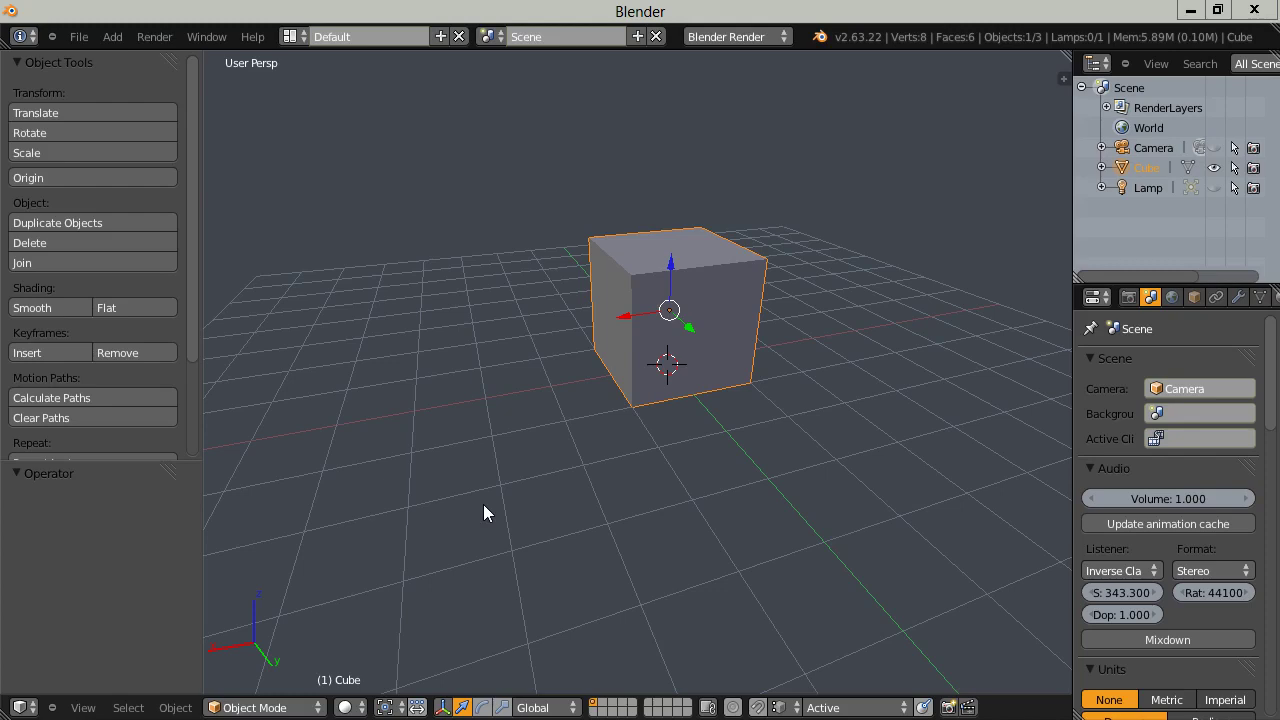
- Show the Cube's empty modifier stack and browse the Add Modifier list
click(1239, 297)
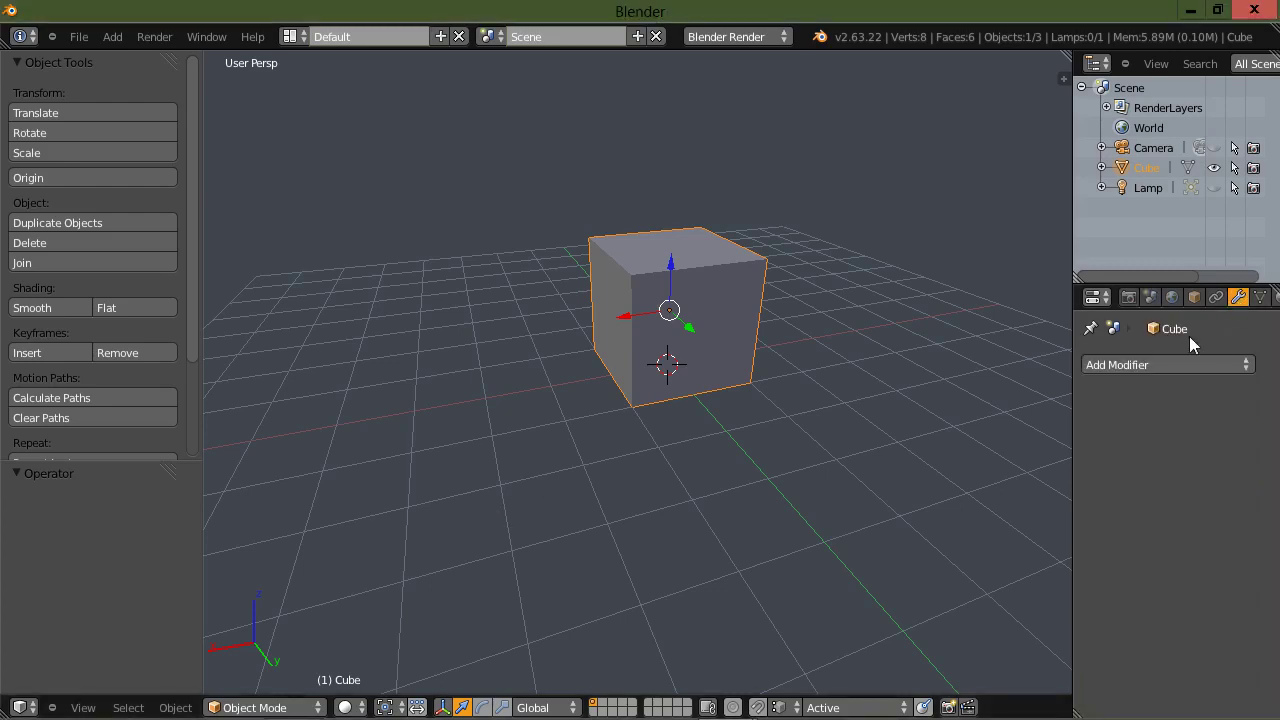
click(1178, 367)
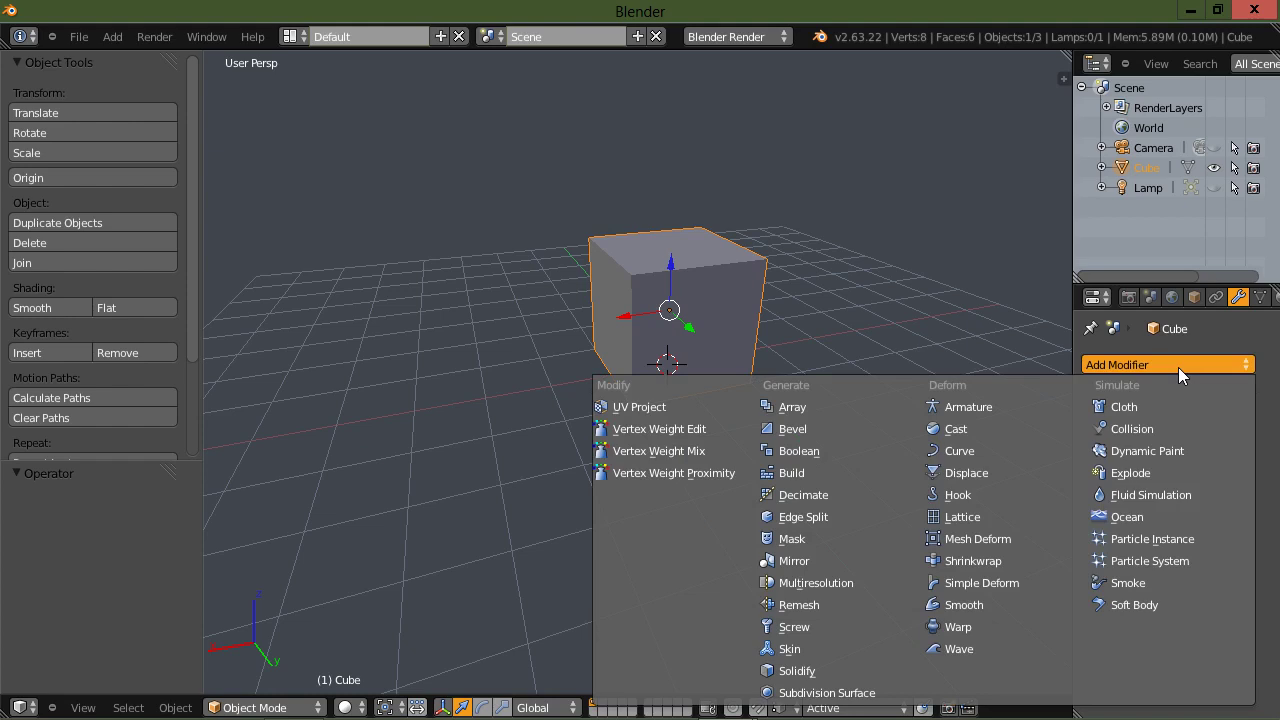
middle_drag(918, 231, 715, 411)
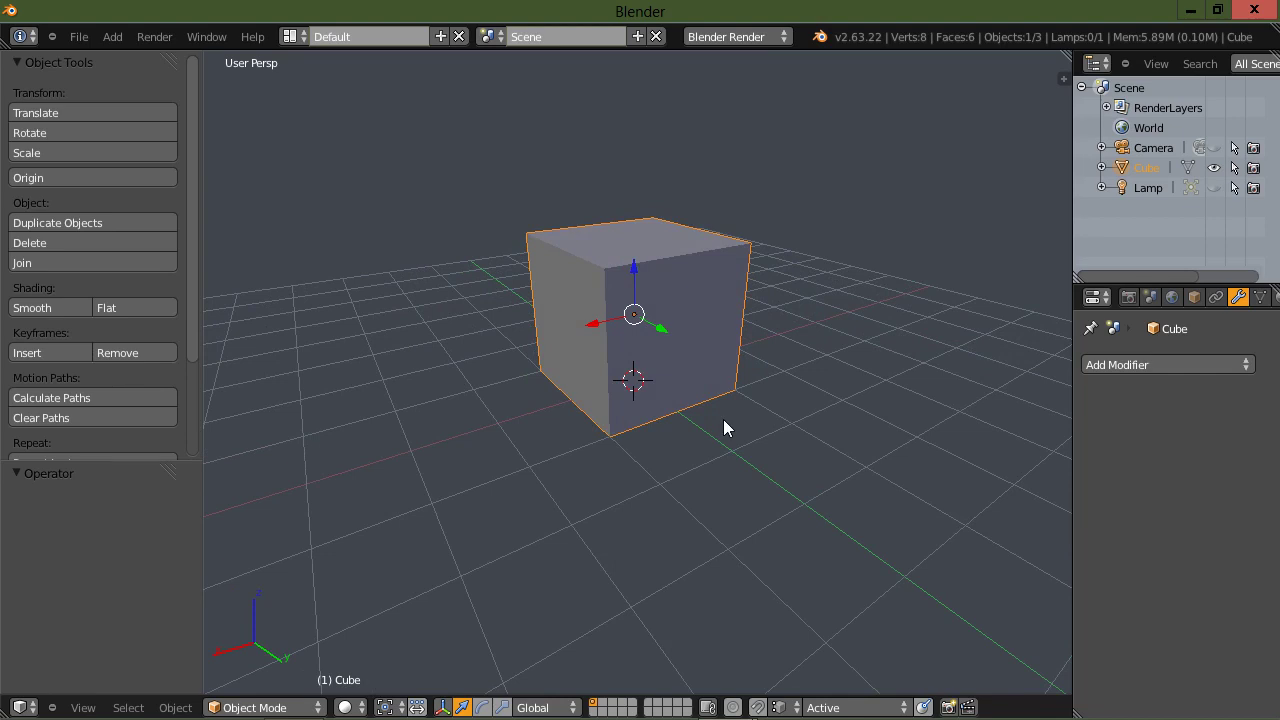
middle_drag(656, 473, 688, 459)
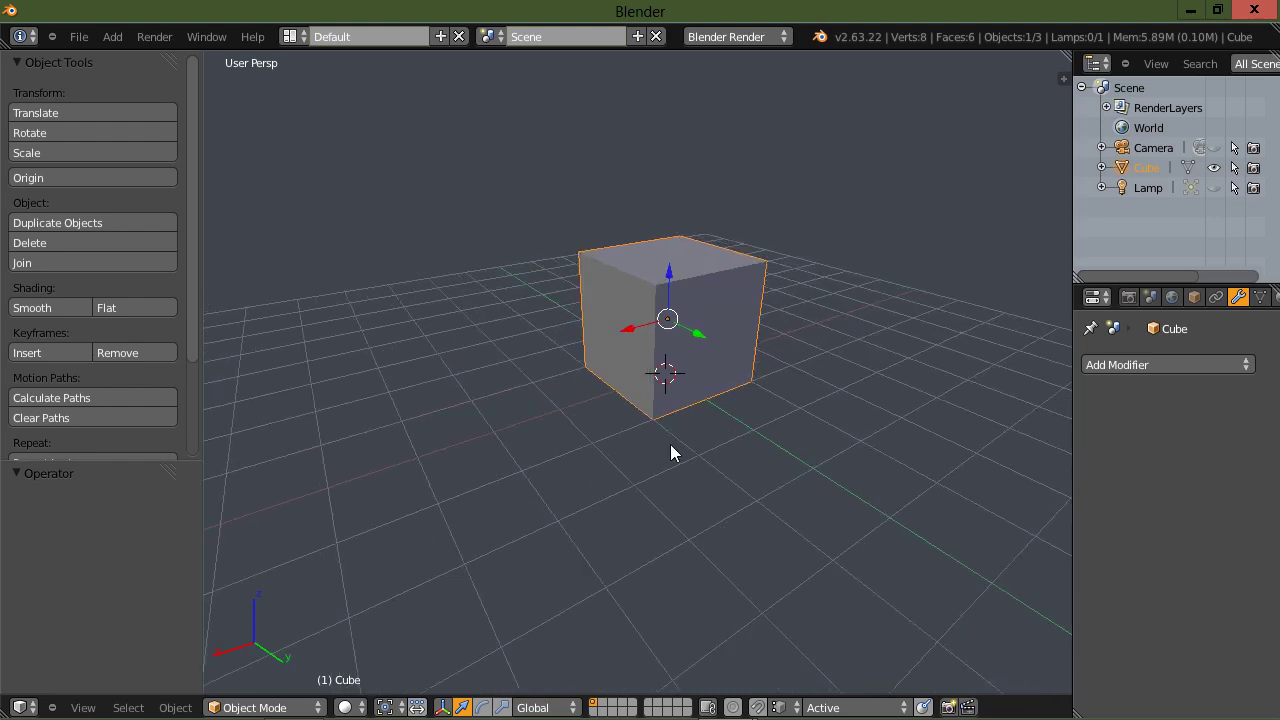
middle_drag(674, 441, 655, 445)
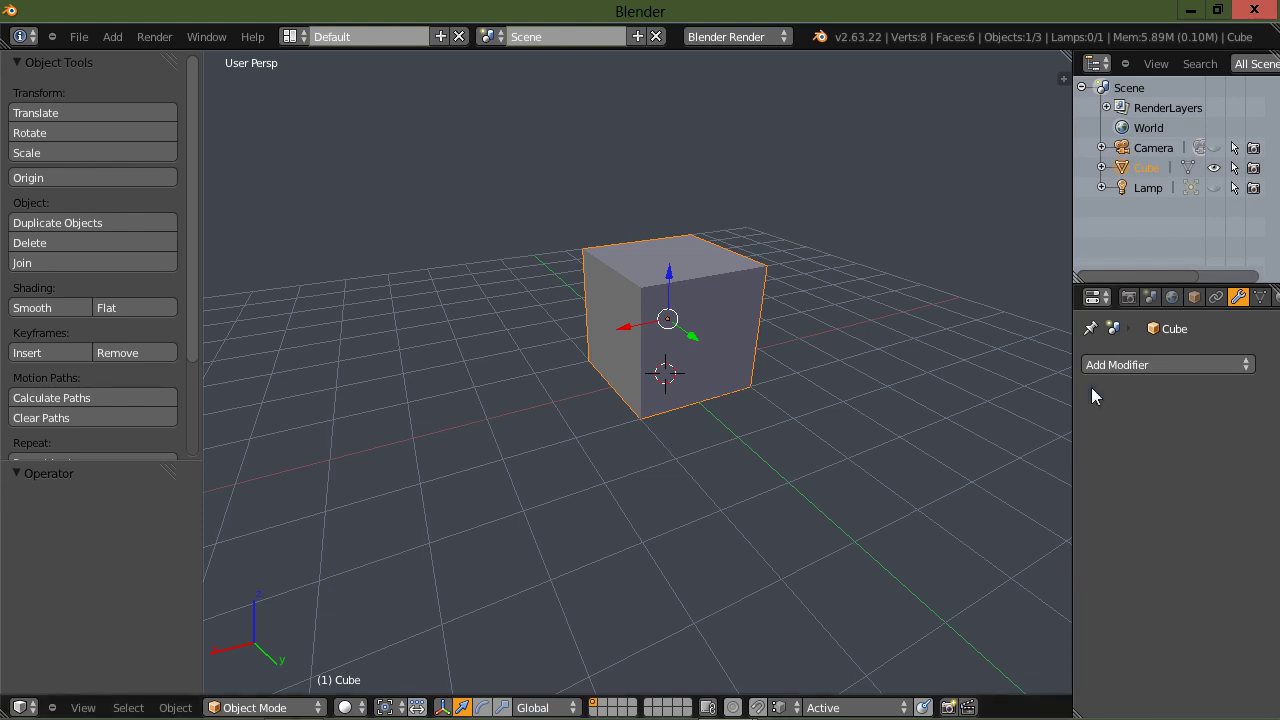
middle_drag(671, 572, 675, 568)
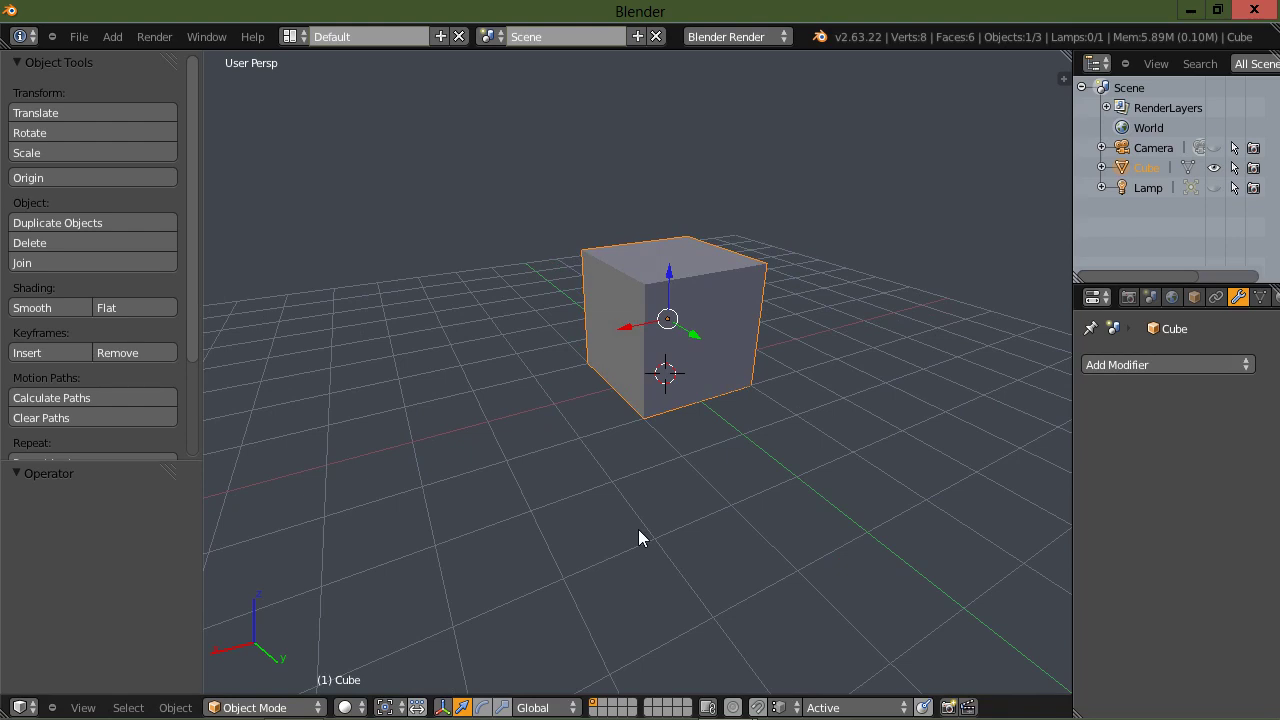
middle_drag(638, 503, 628, 508)
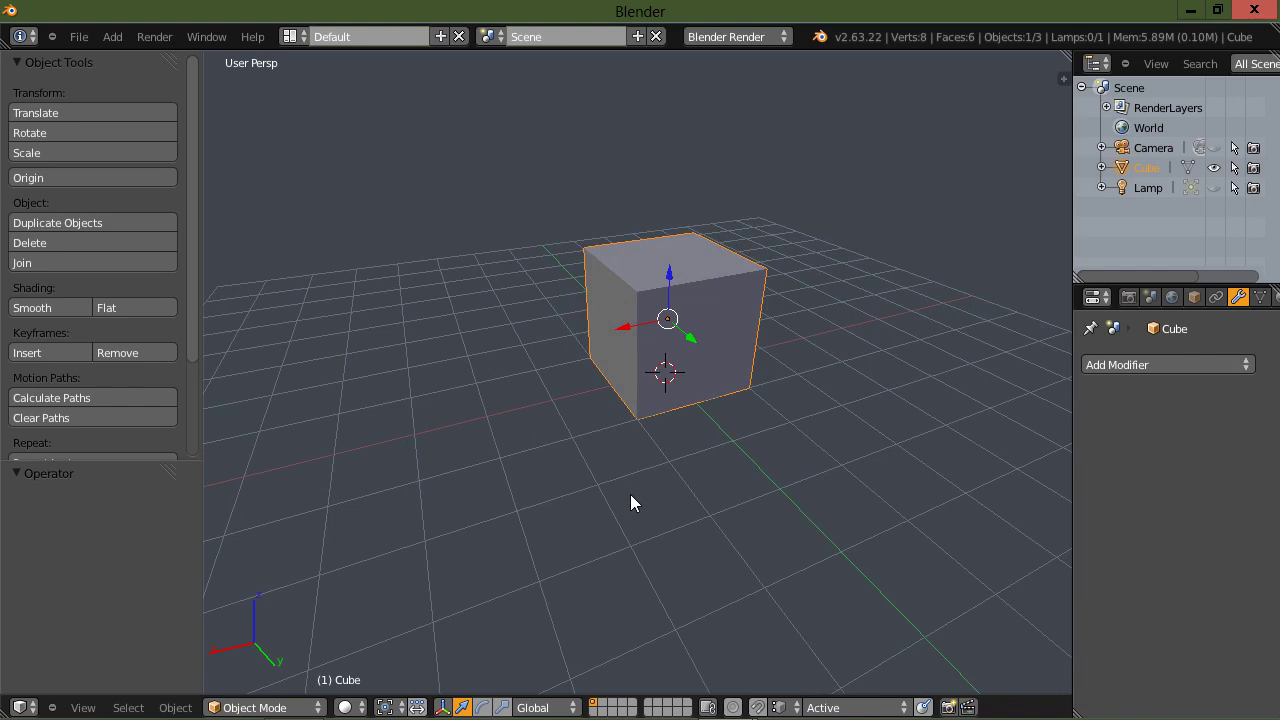
mouse_move(630, 494)
middle_down()
mouse_move(634, 477)
mouse_move(634, 488)
middle_up()
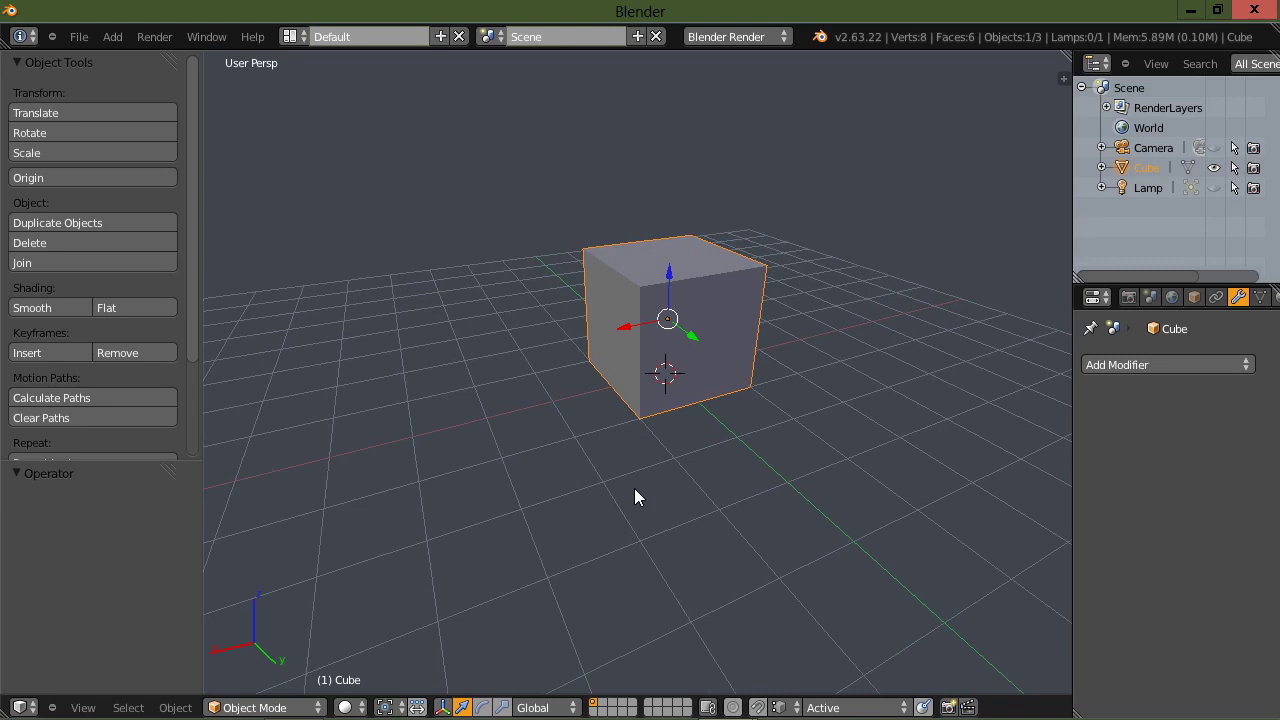
key(s)
key(x)
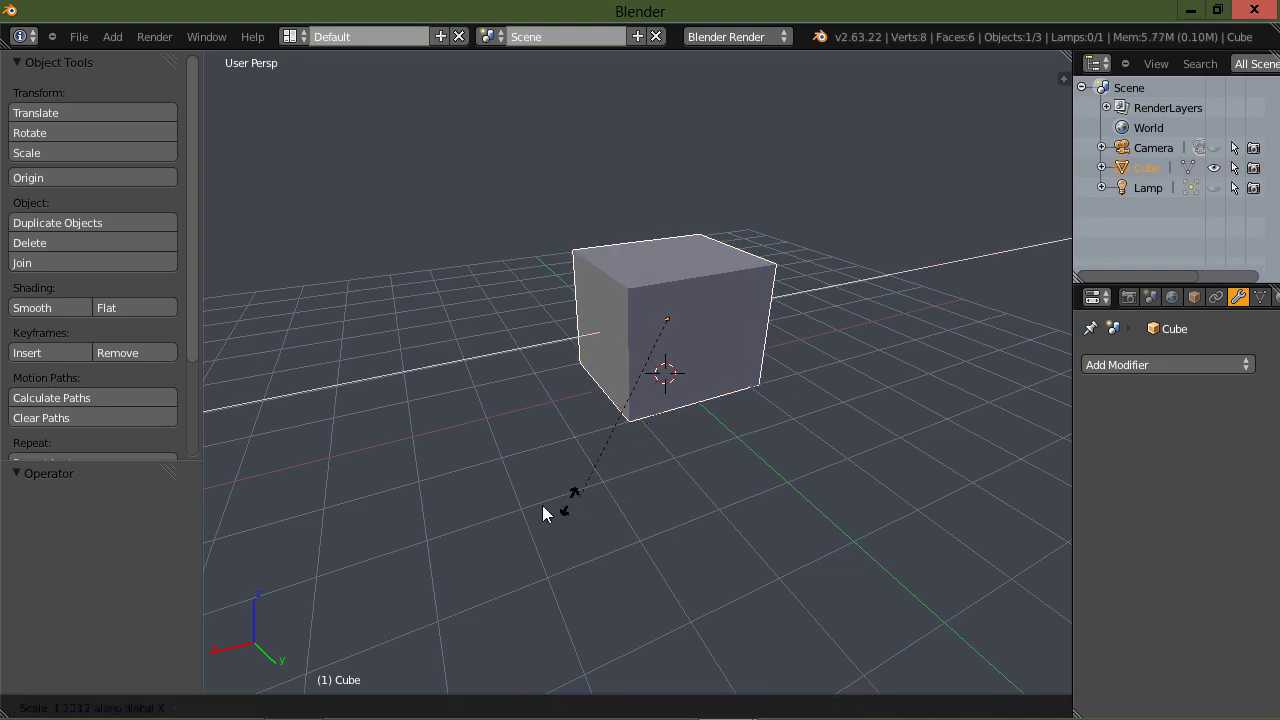
- Confirm the 2.717 X stretch, repeat it with Shift+R, frame the bar and enter Edit Mode
click(244, 525)
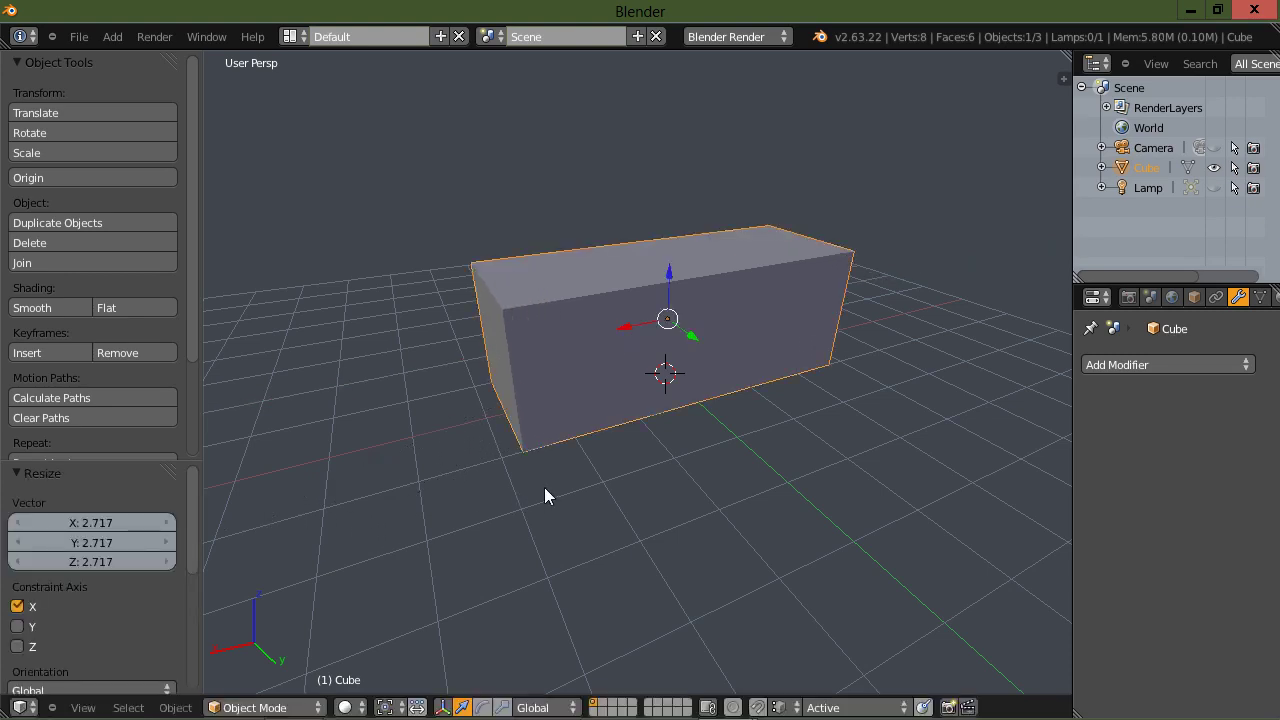
key(shift+r)
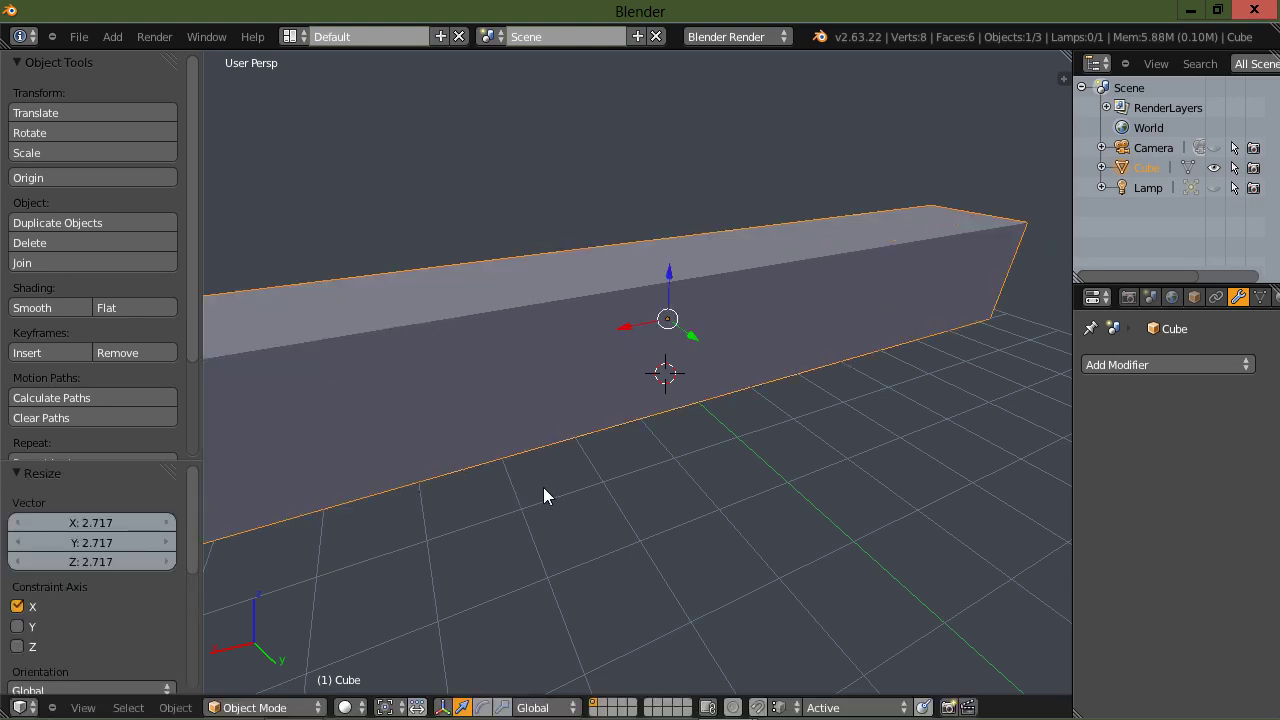
key(KP_Decimal)
scroll(545, 498, down, 3)
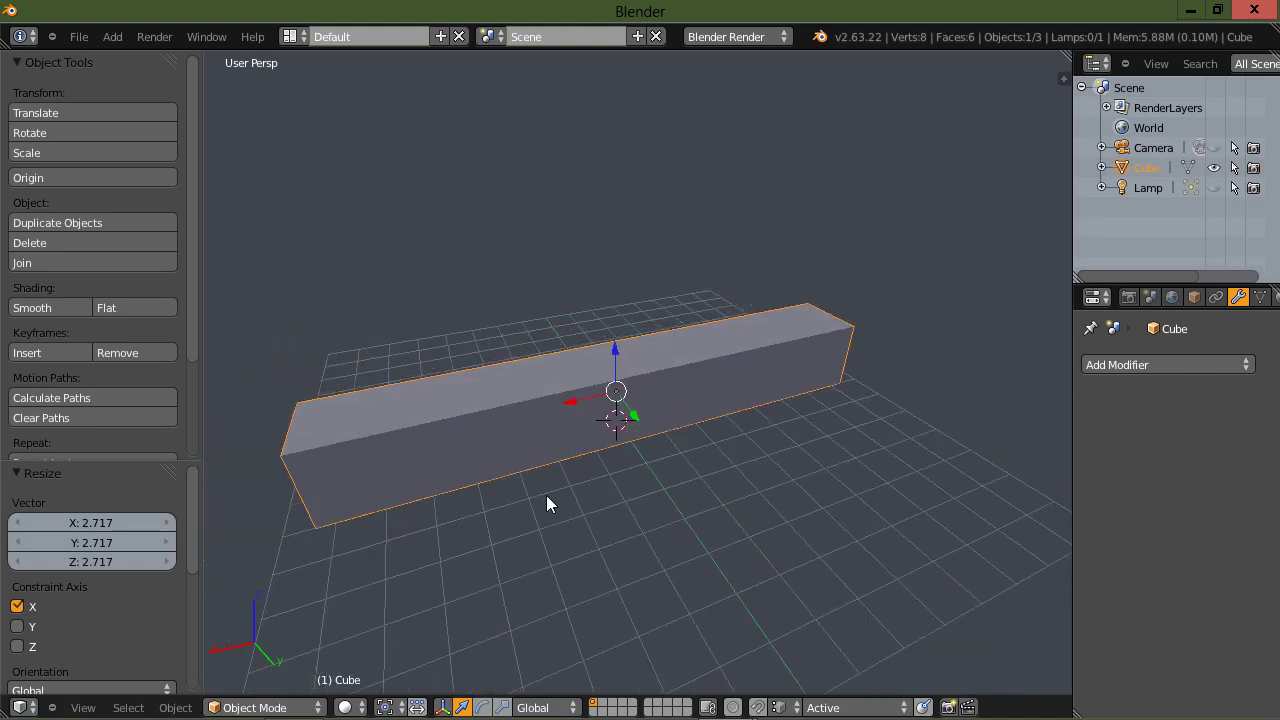
mouse_move(597, 474)
middle_down()
mouse_move(640, 456)
mouse_move(606, 473)
middle_up()
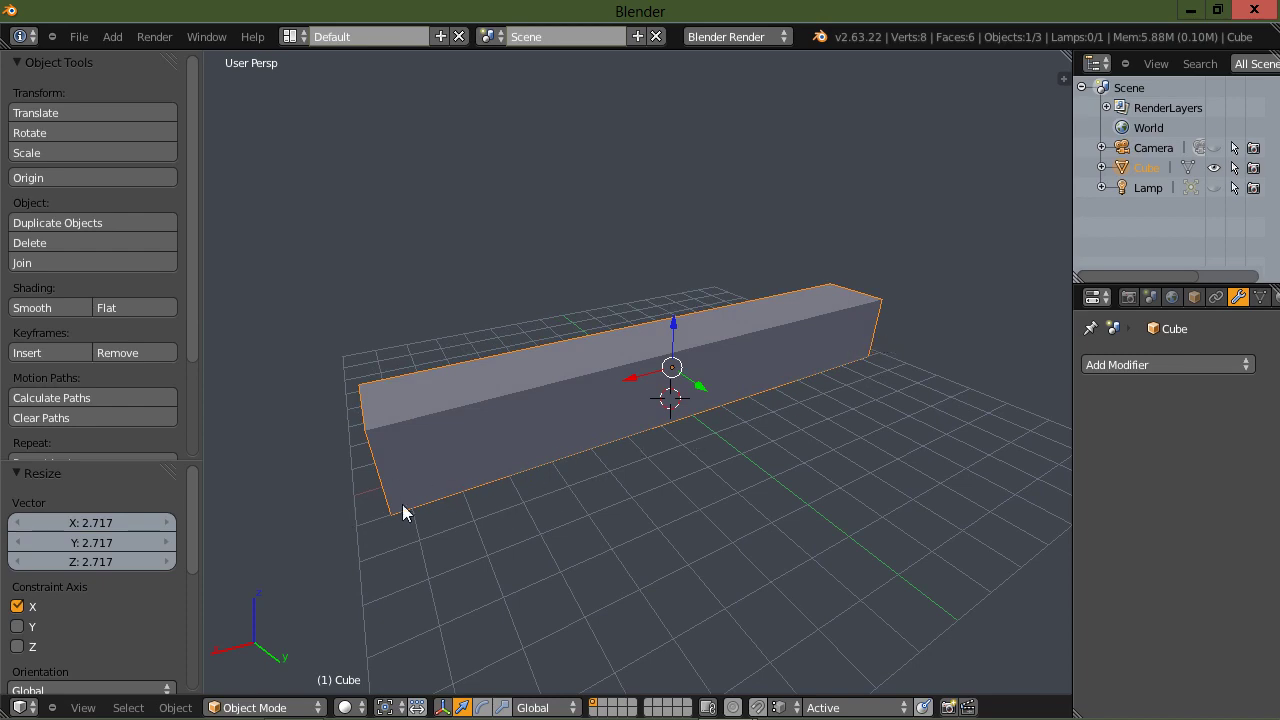
mouse_move(654, 458)
middle_down()
mouse_move(643, 471)
mouse_move(647, 459)
middle_up()
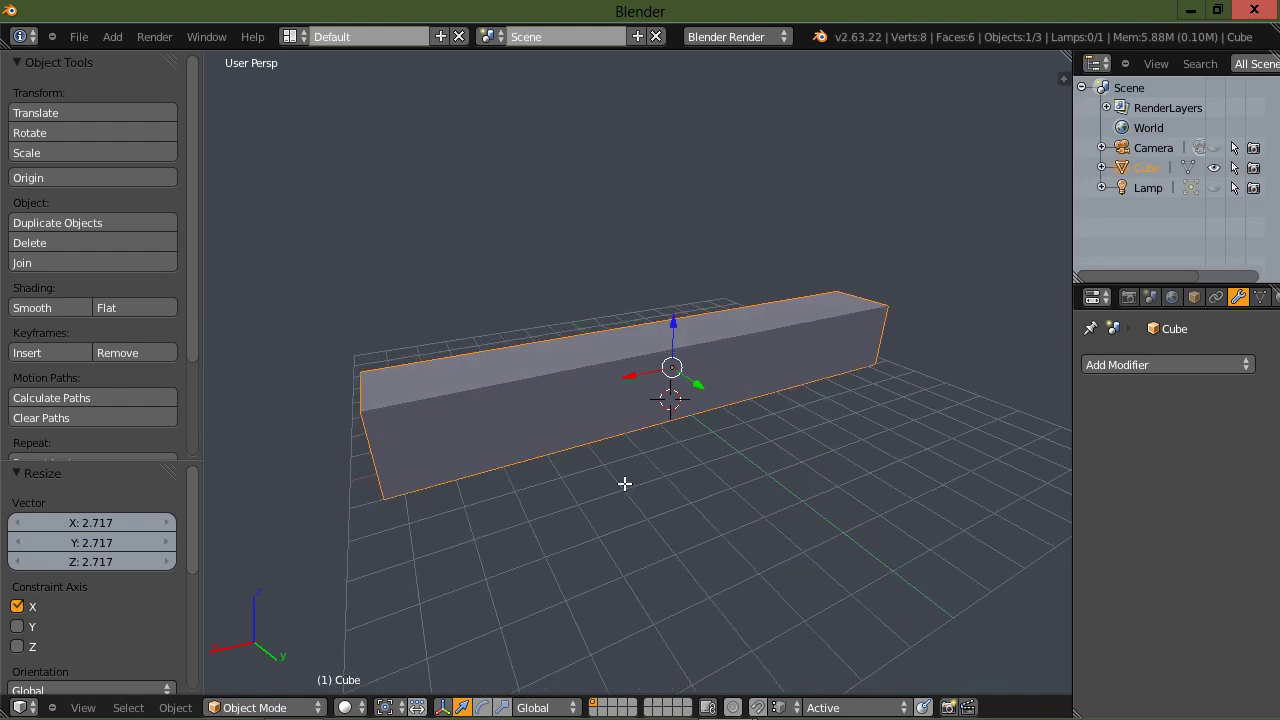
key(Tab)
- Add eight evenly spaced loop cuts across the bar, then deselect the whole mesh
mouse_move(626, 483)
middle_down()
mouse_move(600, 491)
mouse_move(648, 481)
mouse_move(611, 489)
middle_up()
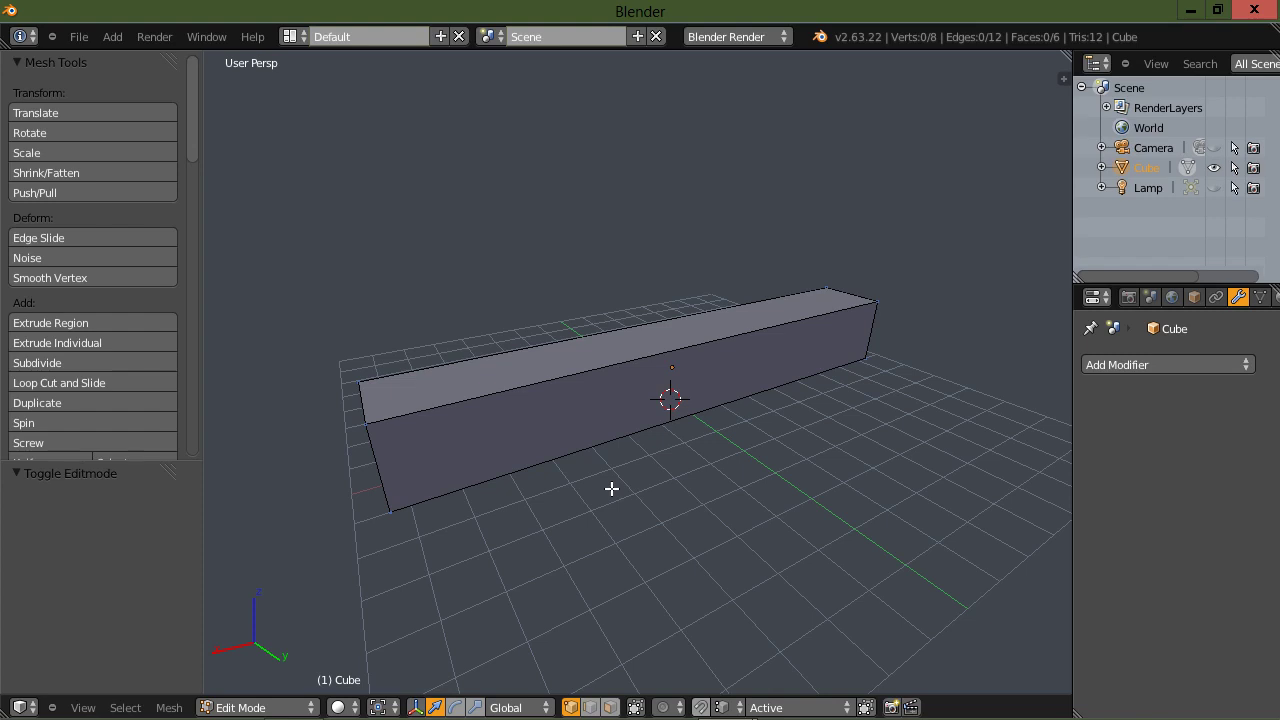
key(ctrl+r)
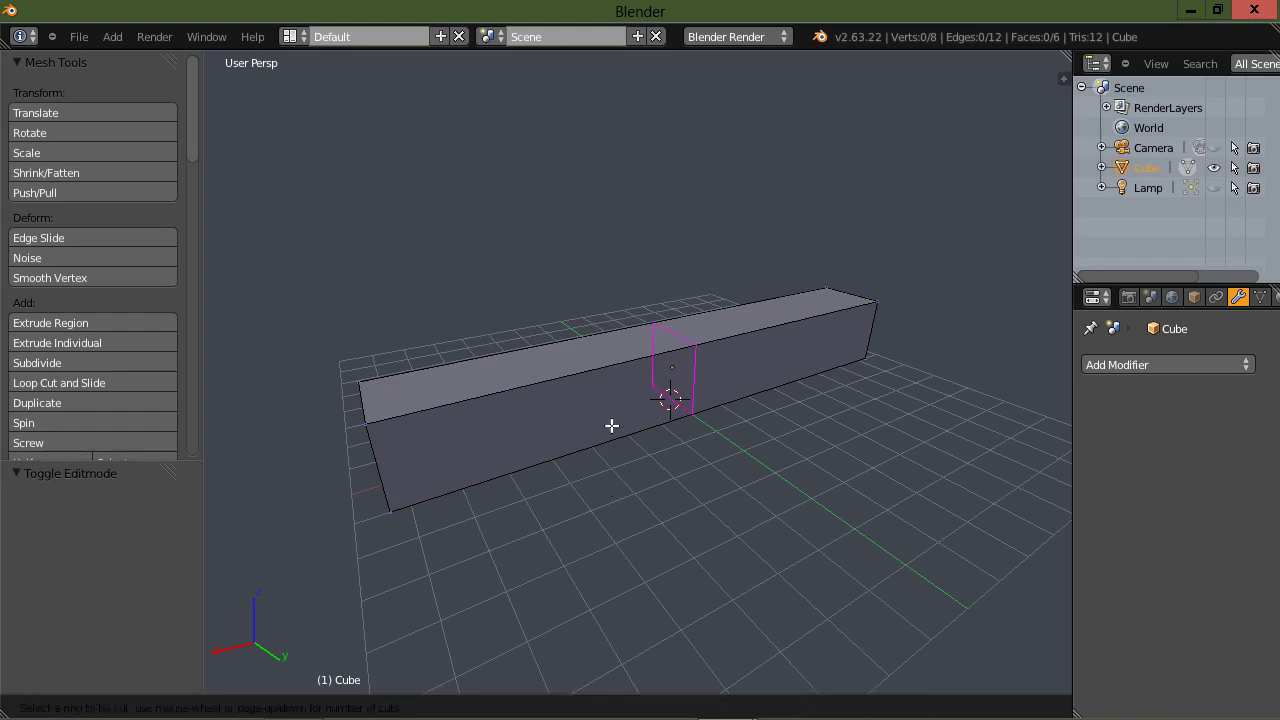
scroll(612, 426, up, 1)
scroll(612, 426, up, 1)
scroll(612, 426, up, 5)
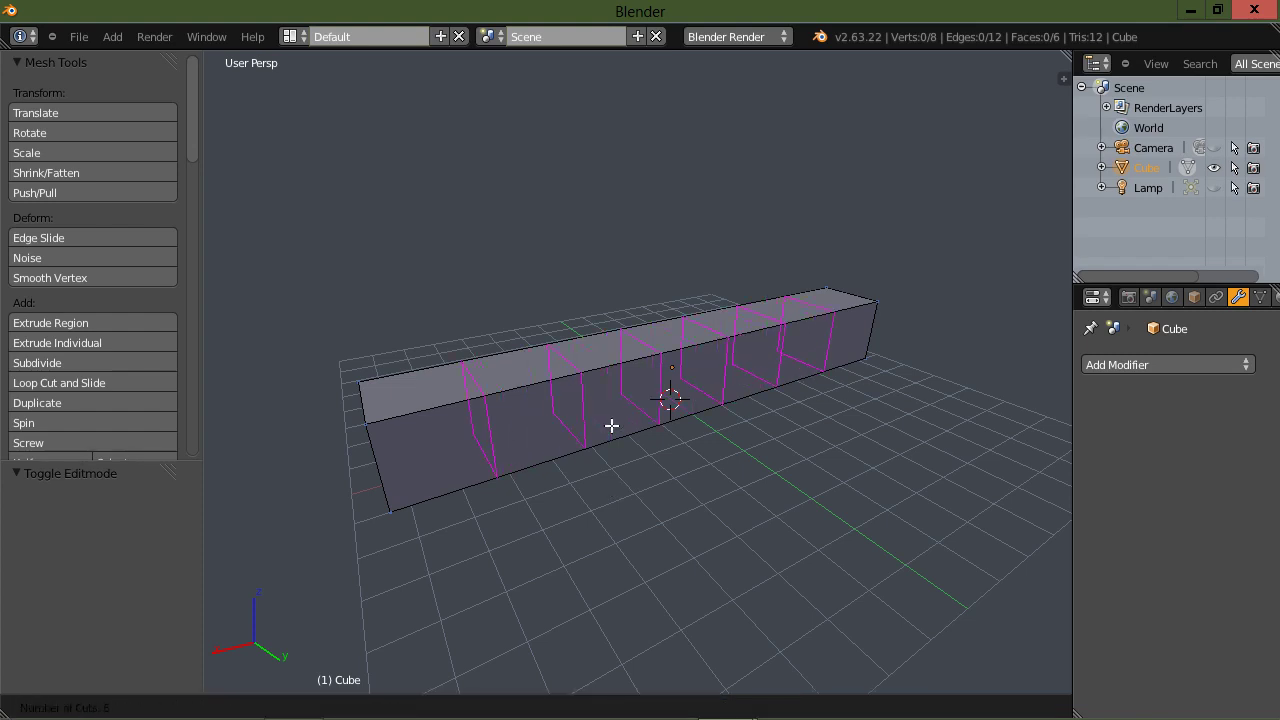
click(612, 426)
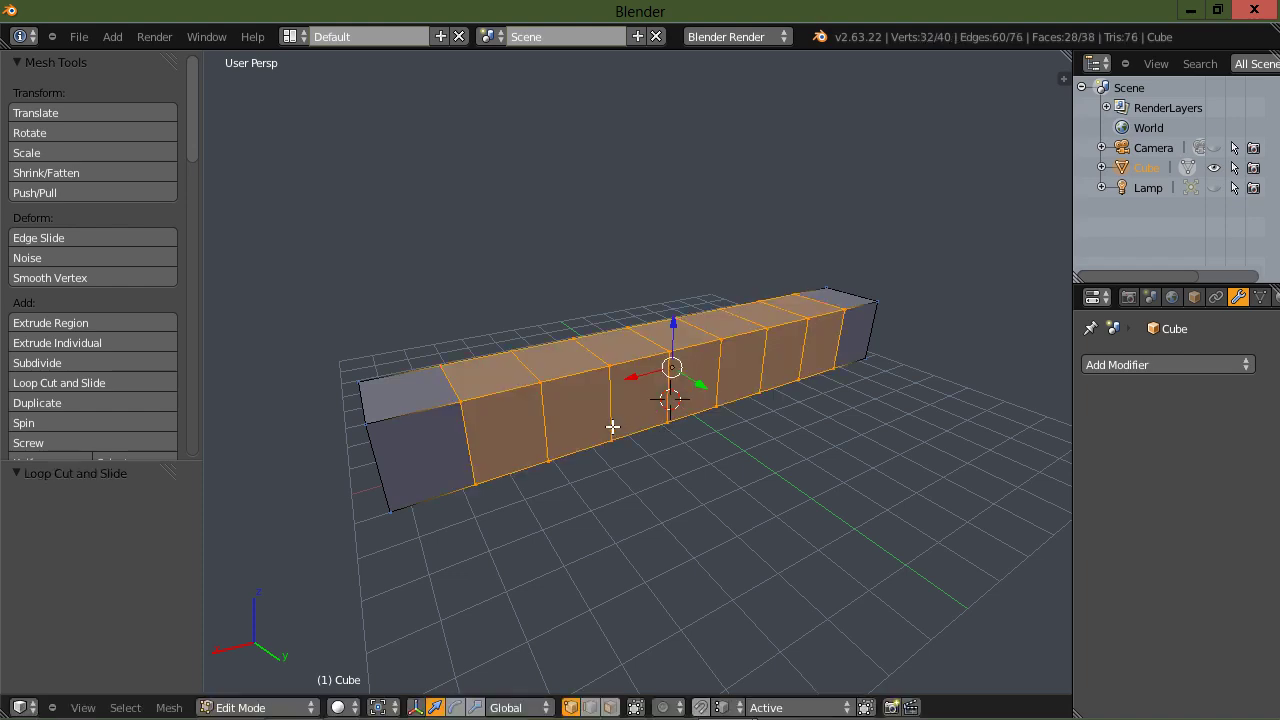
mouse_move(671, 500)
middle_down()
mouse_move(632, 506)
mouse_move(669, 506)
middle_up()
key(a)
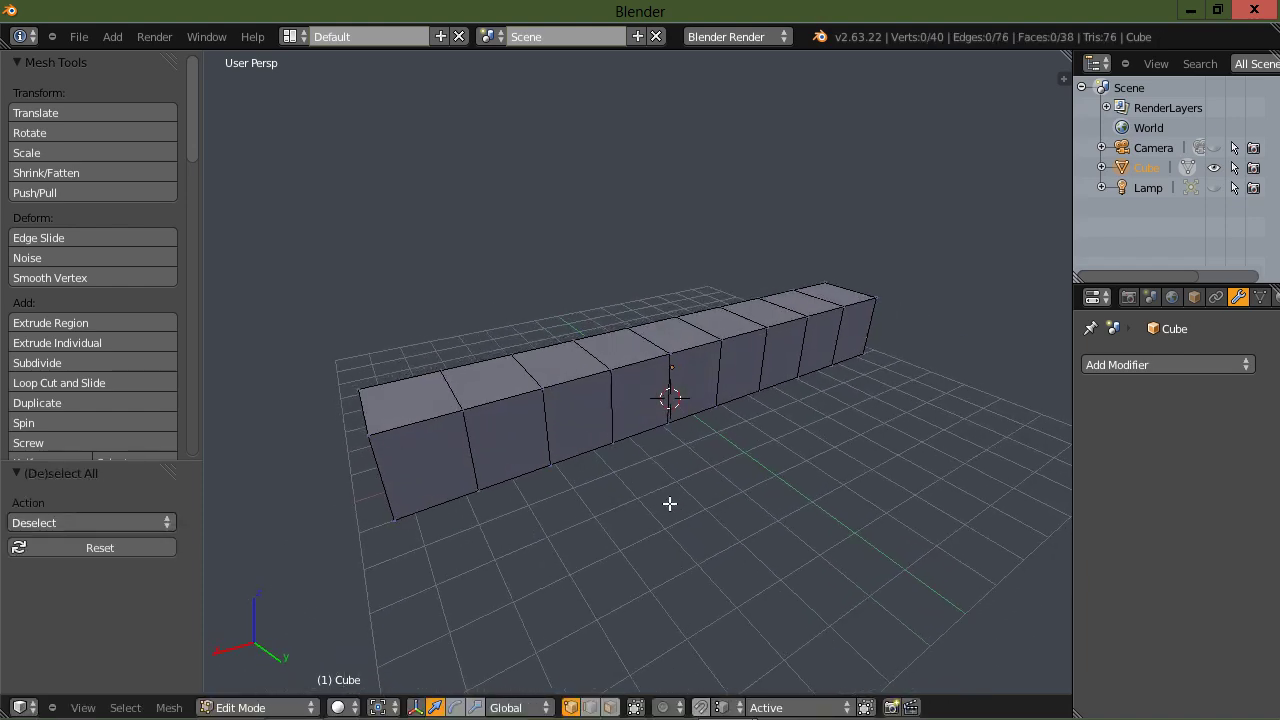
click(1184, 365)
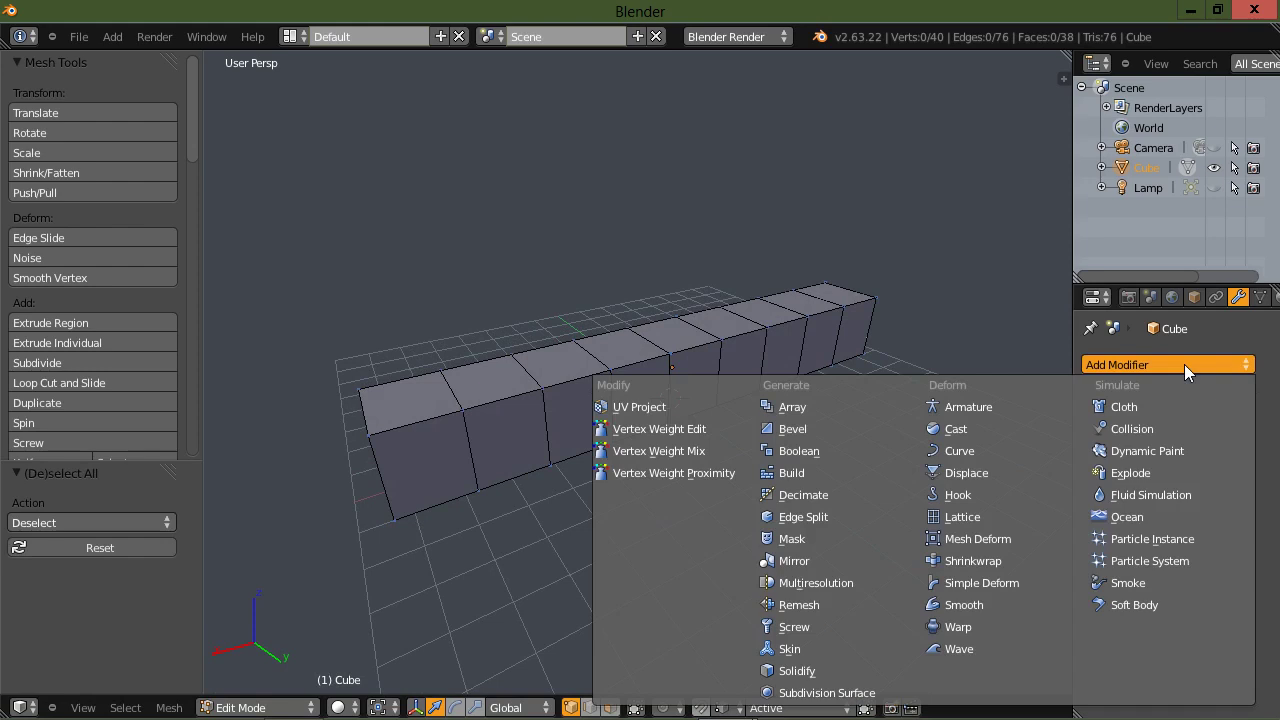
- Add a Simple Deform modifier set to Bend at factor 0.350, then return to Object Mode
click(1006, 583)
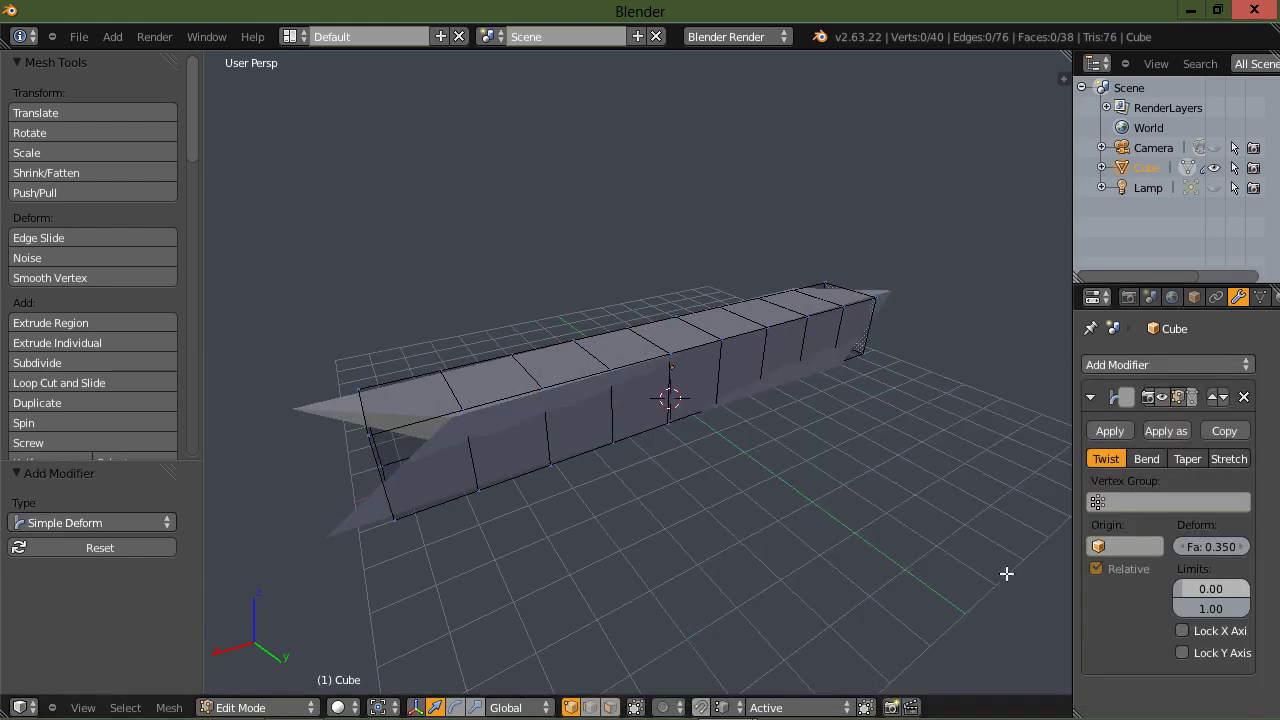
click(1147, 458)
middle_drag(909, 499, 881, 507)
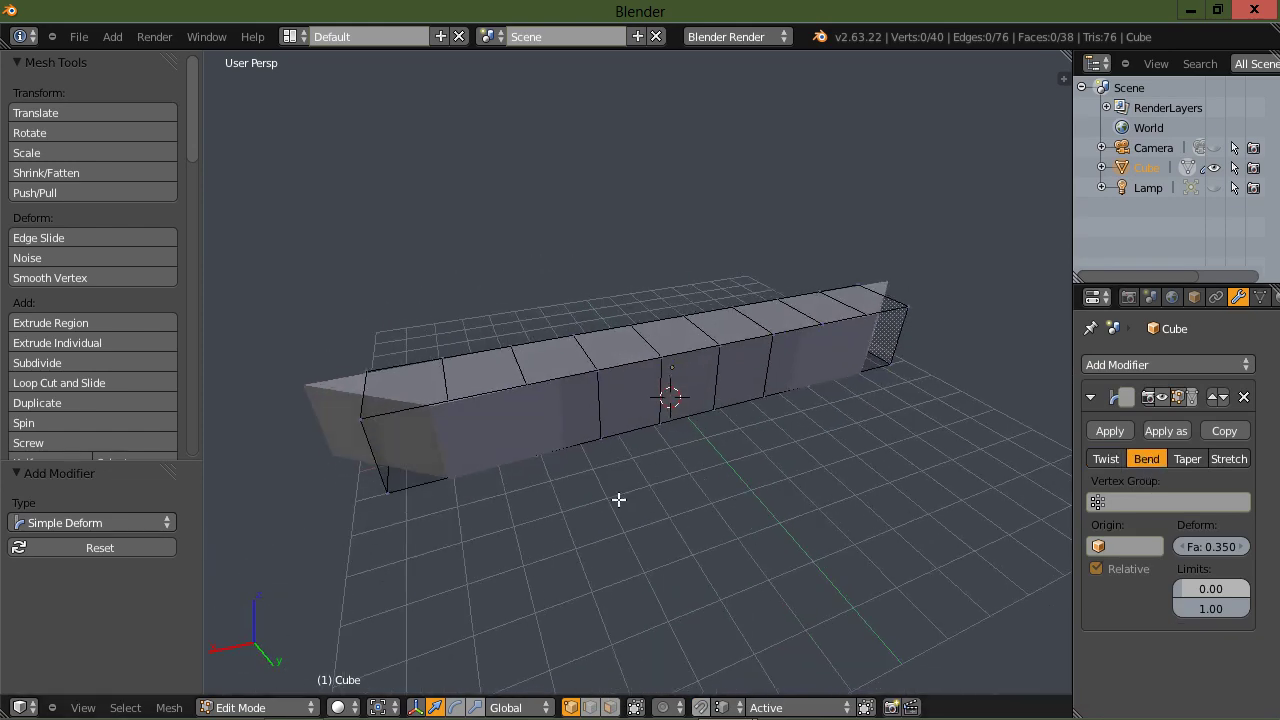
middle_drag(617, 500, 673, 488)
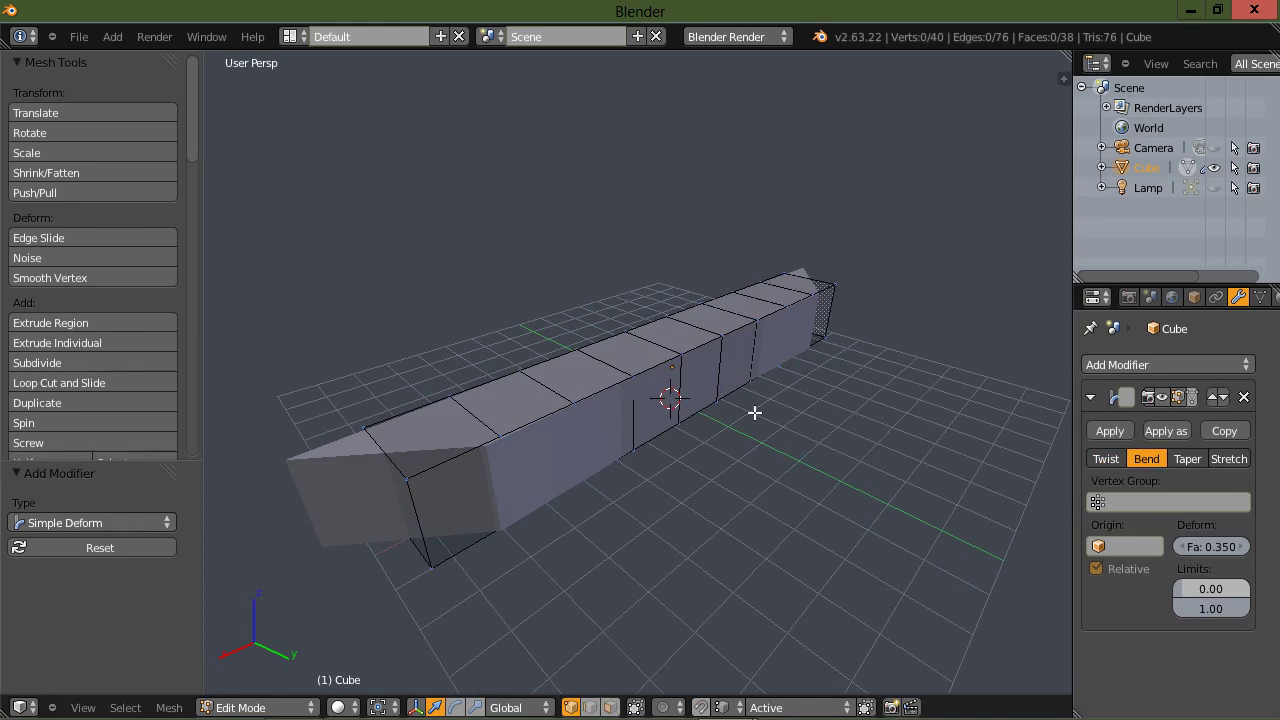
middle_drag(771, 430, 720, 443)
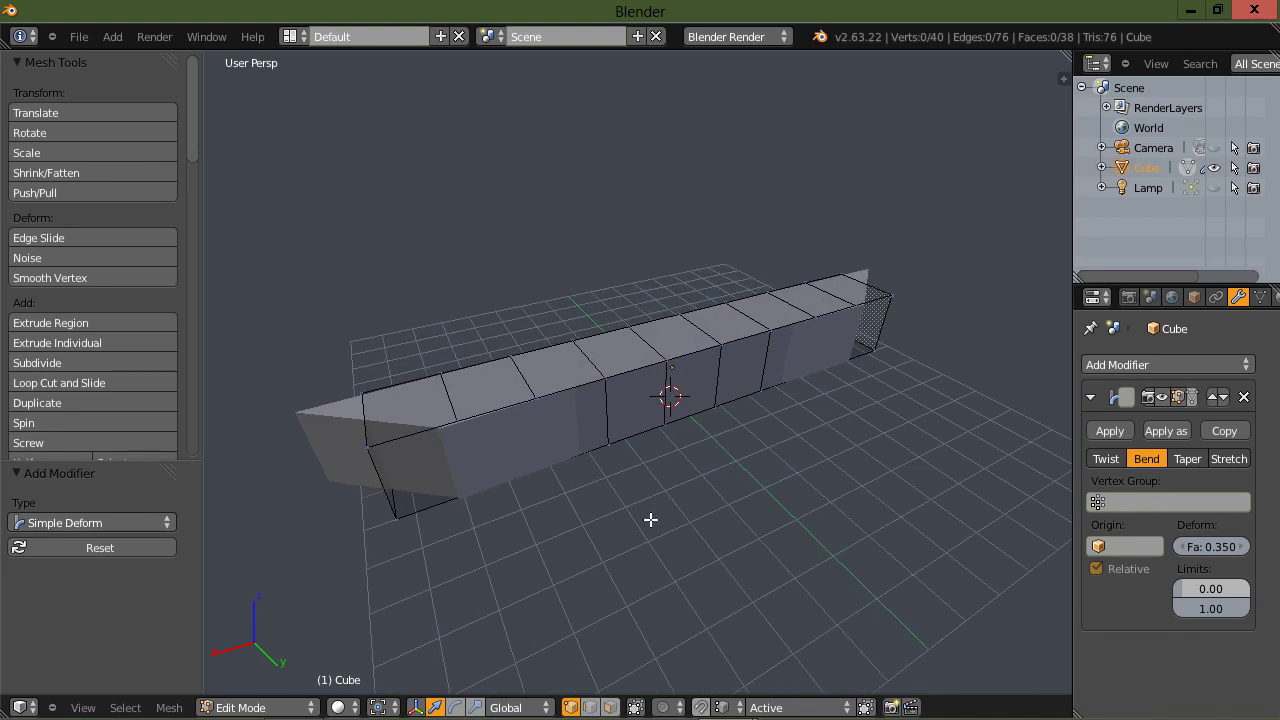
key(Tab)
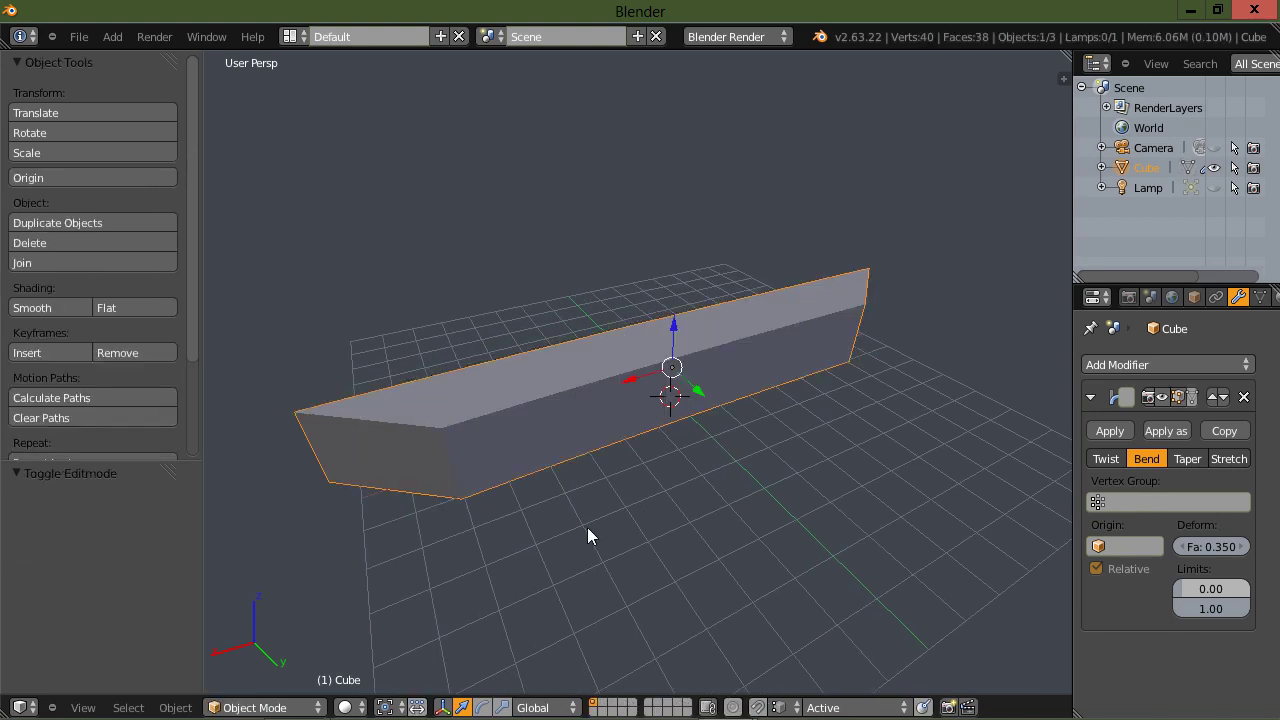
middle_drag(587, 530, 424, 593)
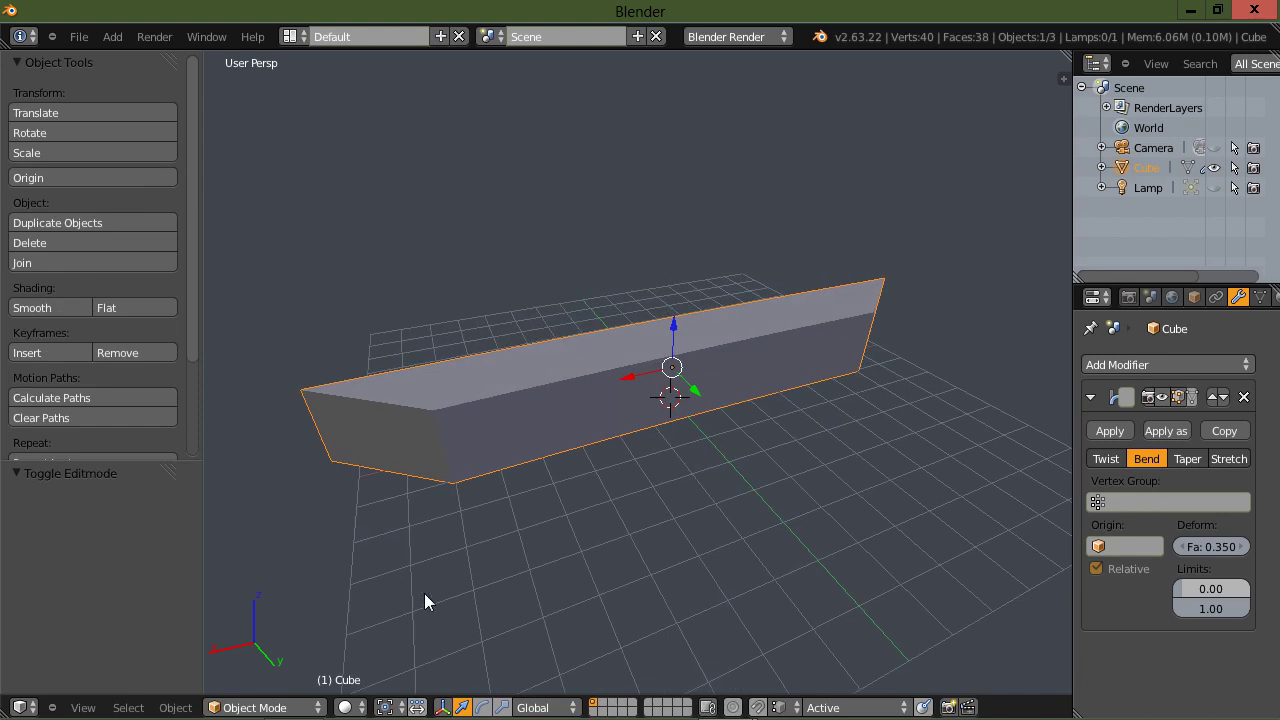
- Apply the bar's rotation and scale via Object > Apply so the bend curves it
click(175, 708)
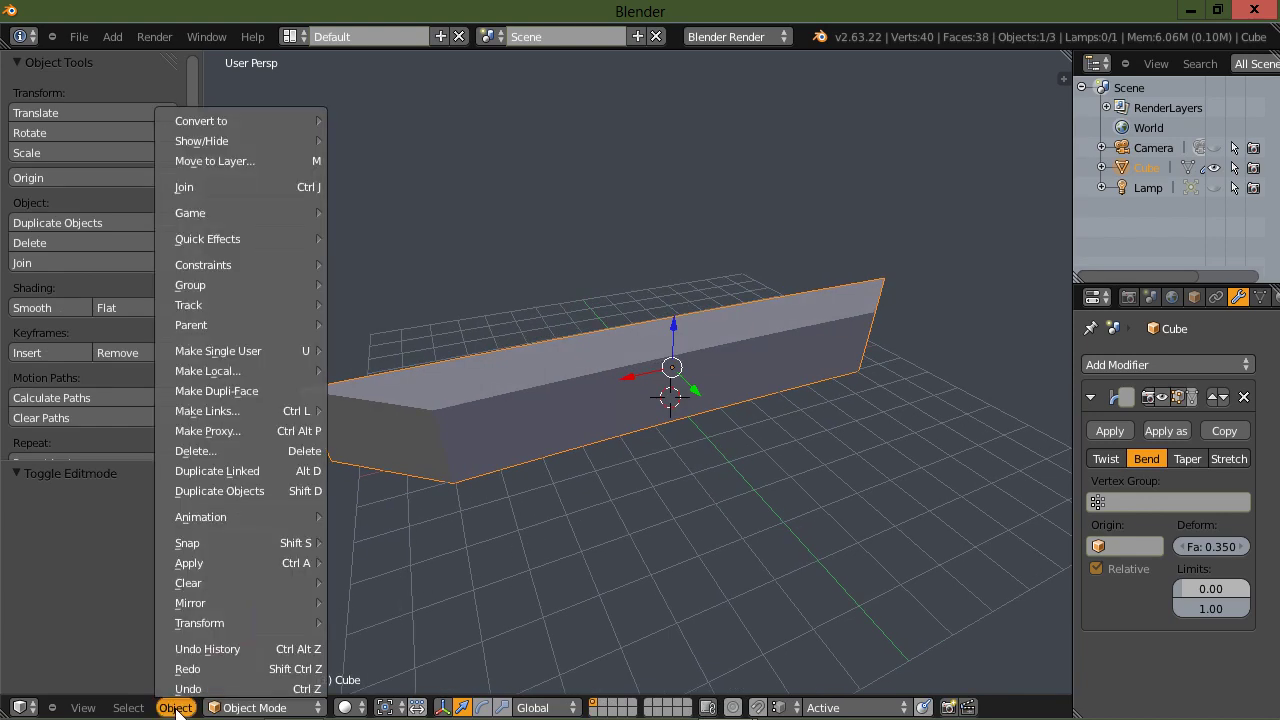
mouse_move(247, 563)
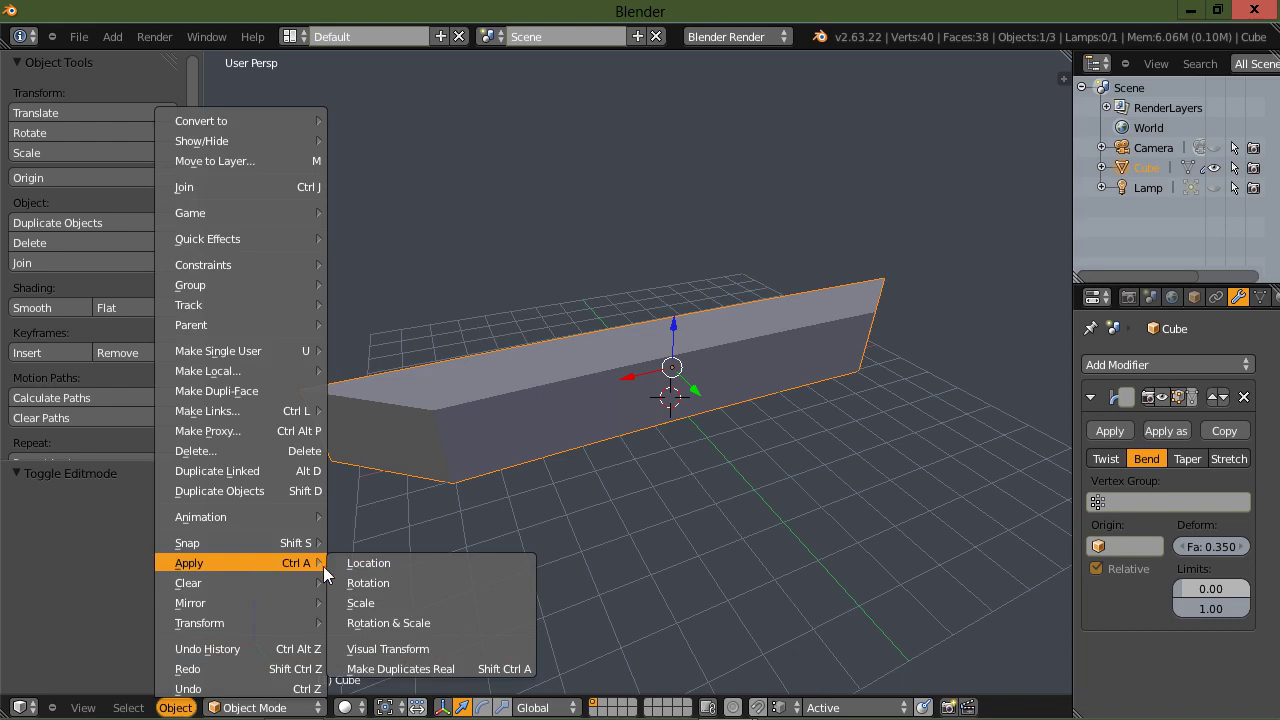
click(421, 623)
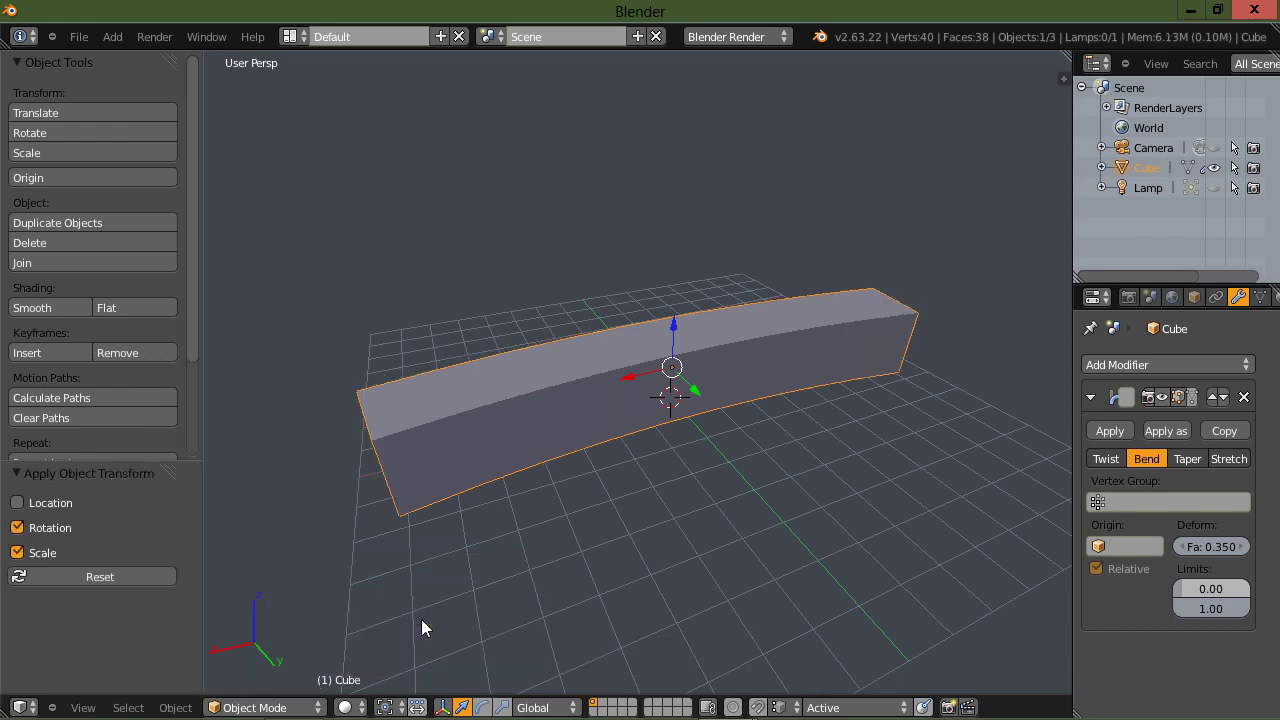
middle_drag(455, 593, 455, 567)
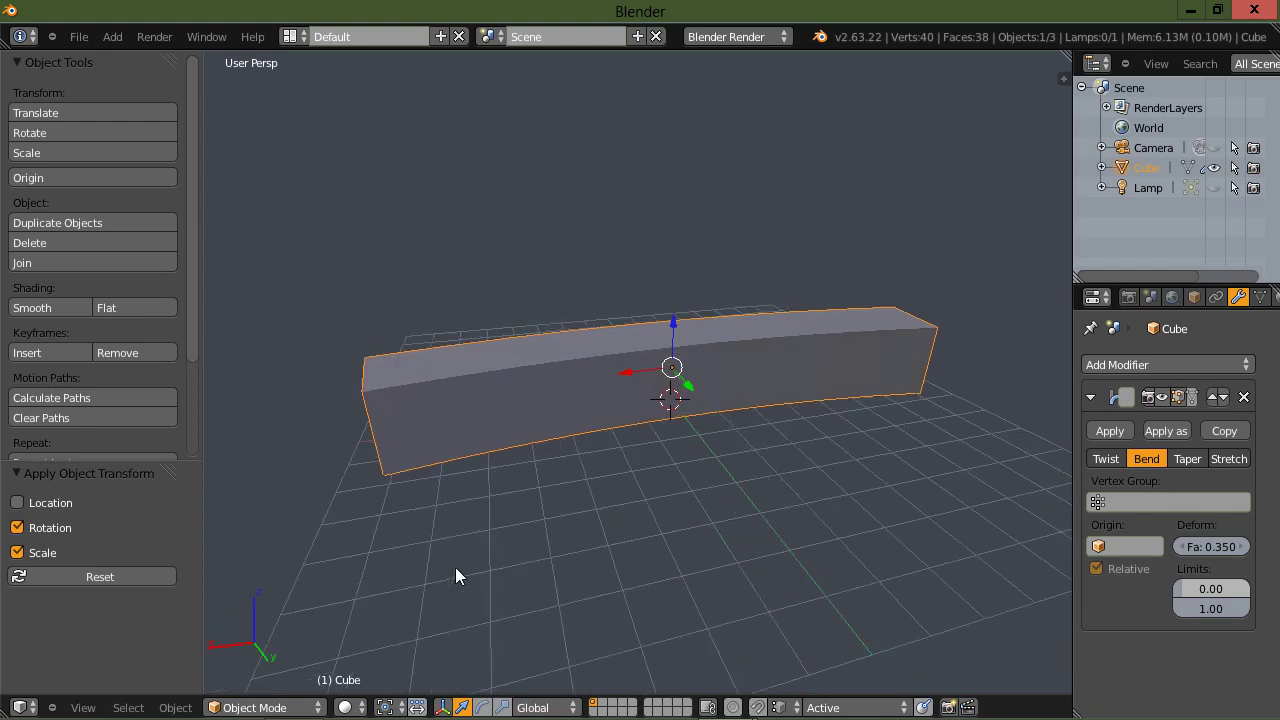
middle_drag(841, 475, 868, 485)
- Raise the Bend factor to 2.060 and toggle the modifier's on-cage display on and off
key(Tab)
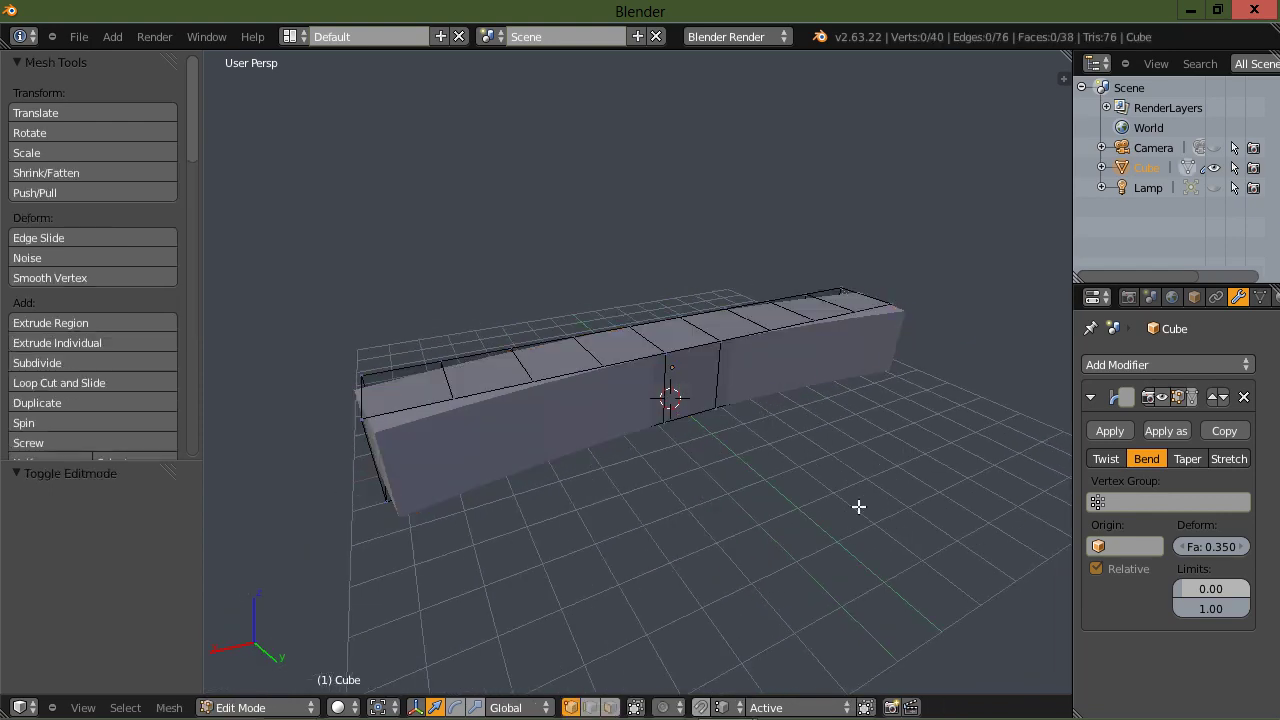
middle_drag(818, 509, 852, 503)
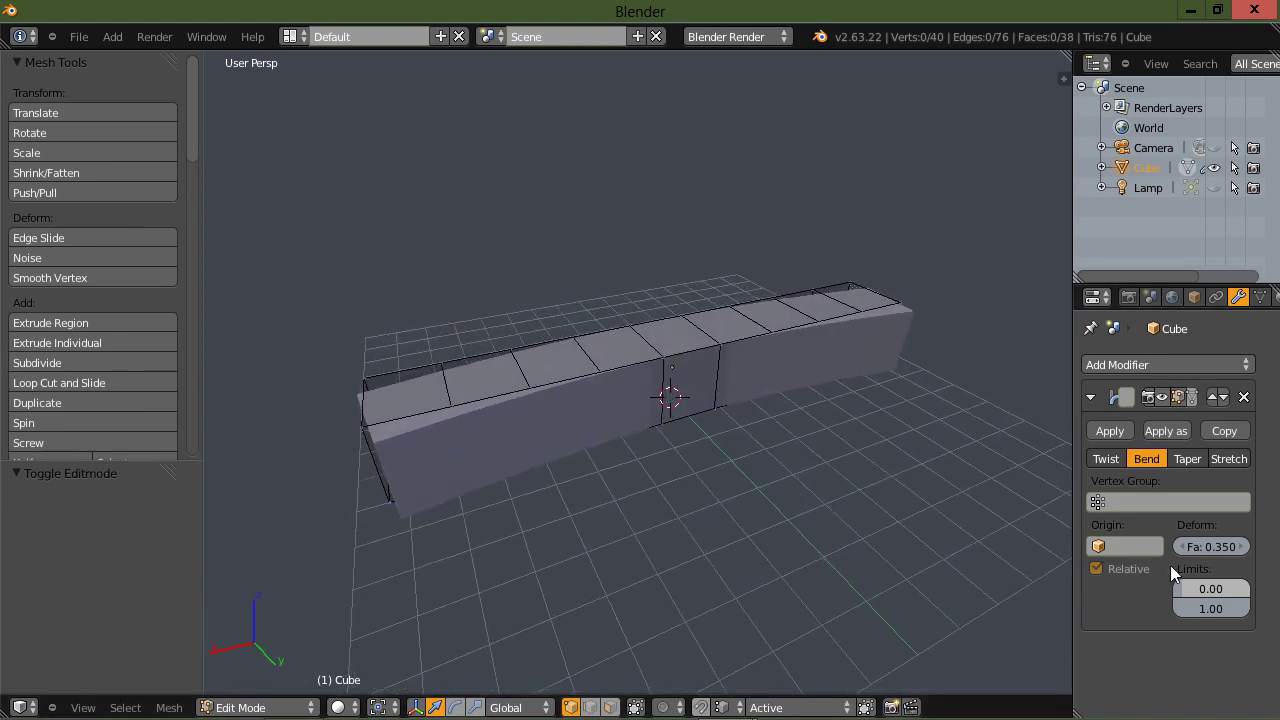
drag(1220, 550, 1264, 550)
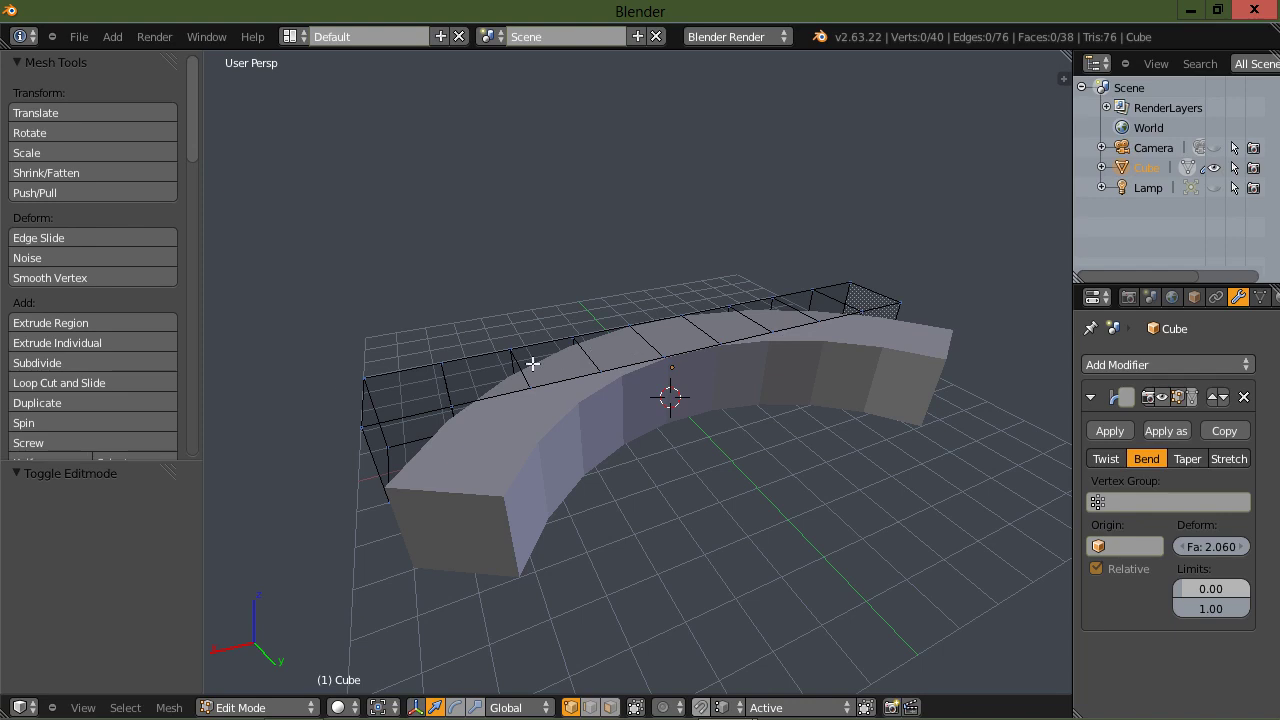
click(1192, 397)
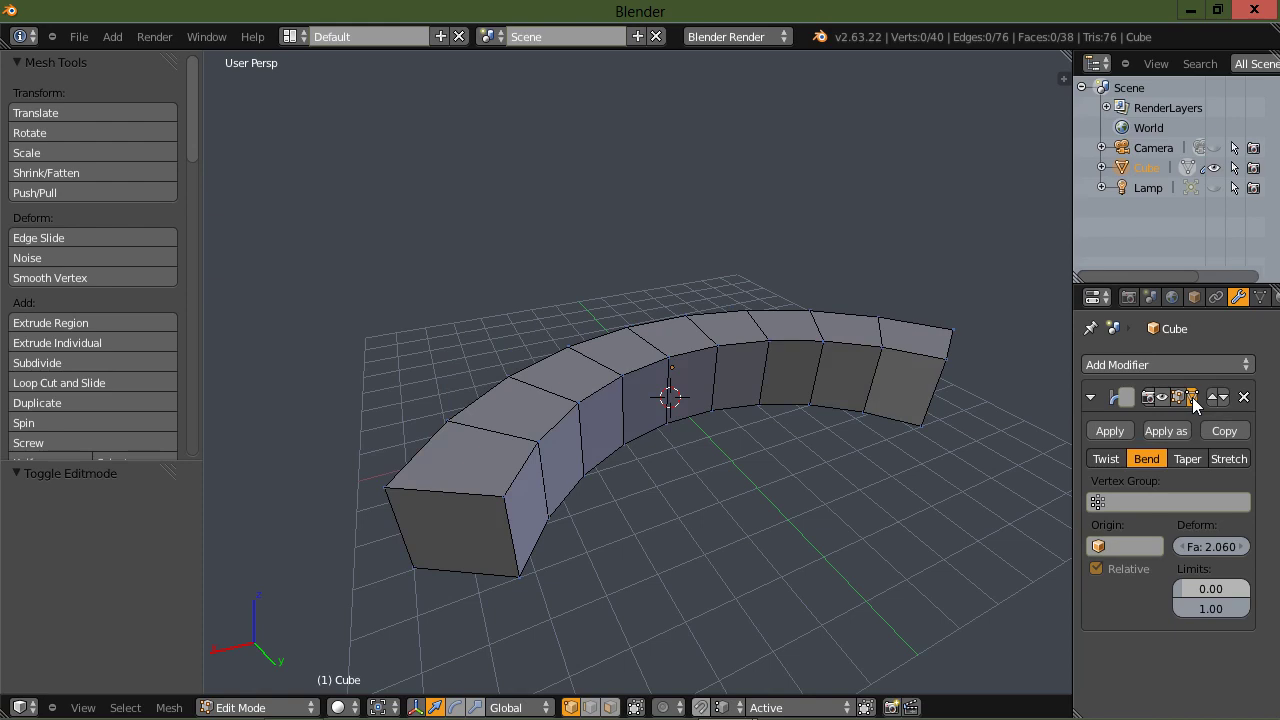
click(1192, 397)
middle_drag(797, 443, 757, 457)
right_click(852, 301)
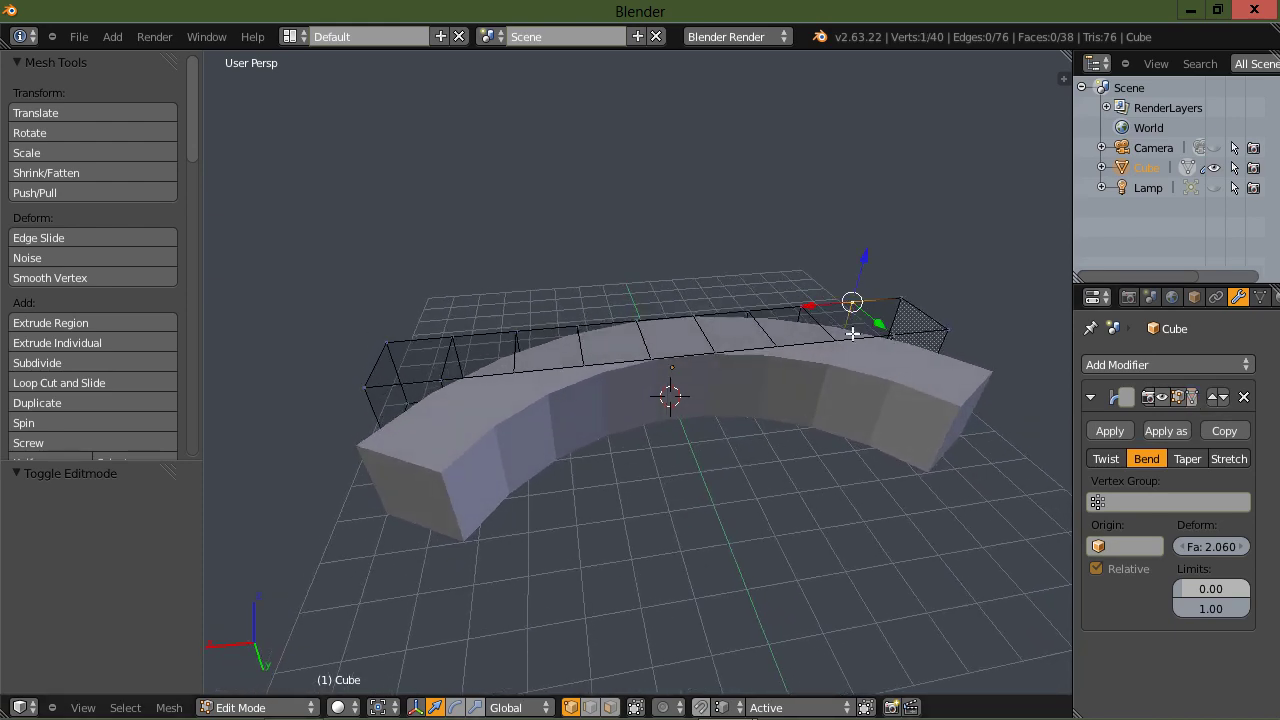
drag(863, 258, 917, 249)
right_click(904, 299)
middle_drag(694, 616, 687, 581)
key(ctrl+z)
key(ctrl+z)
key(ctrl+z)
key(ctrl+z)
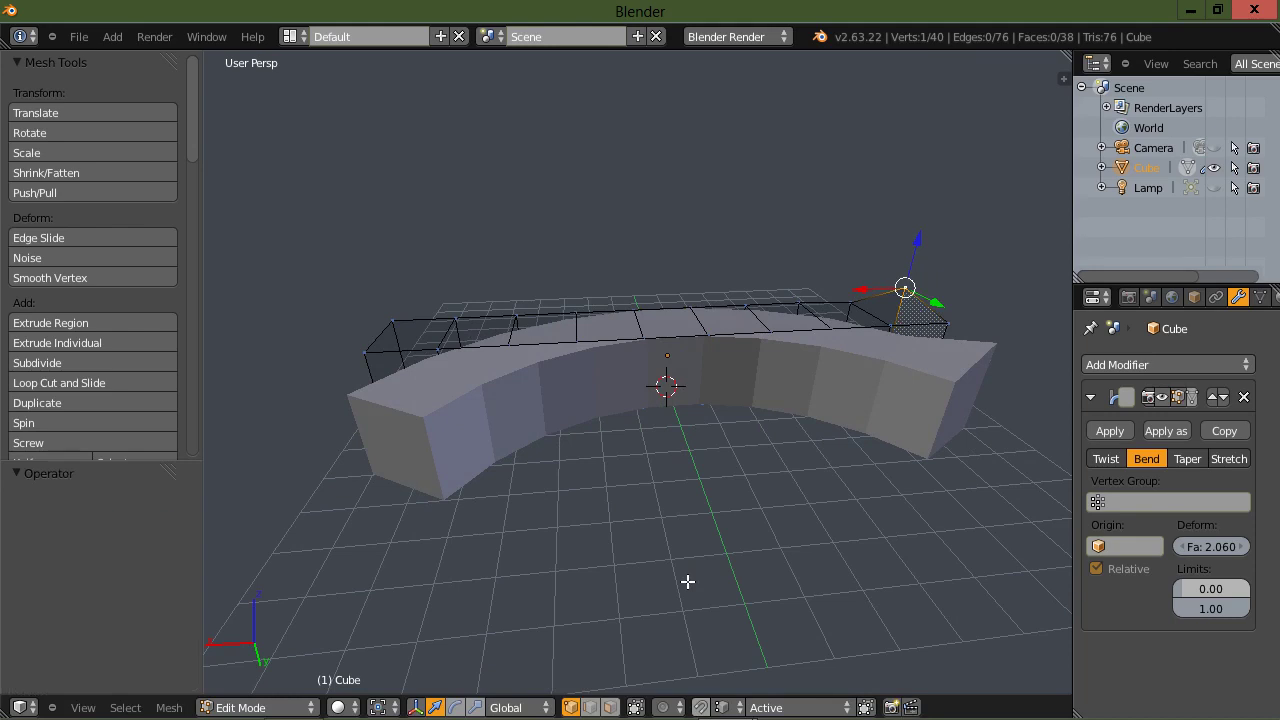
key(ctrl+z)
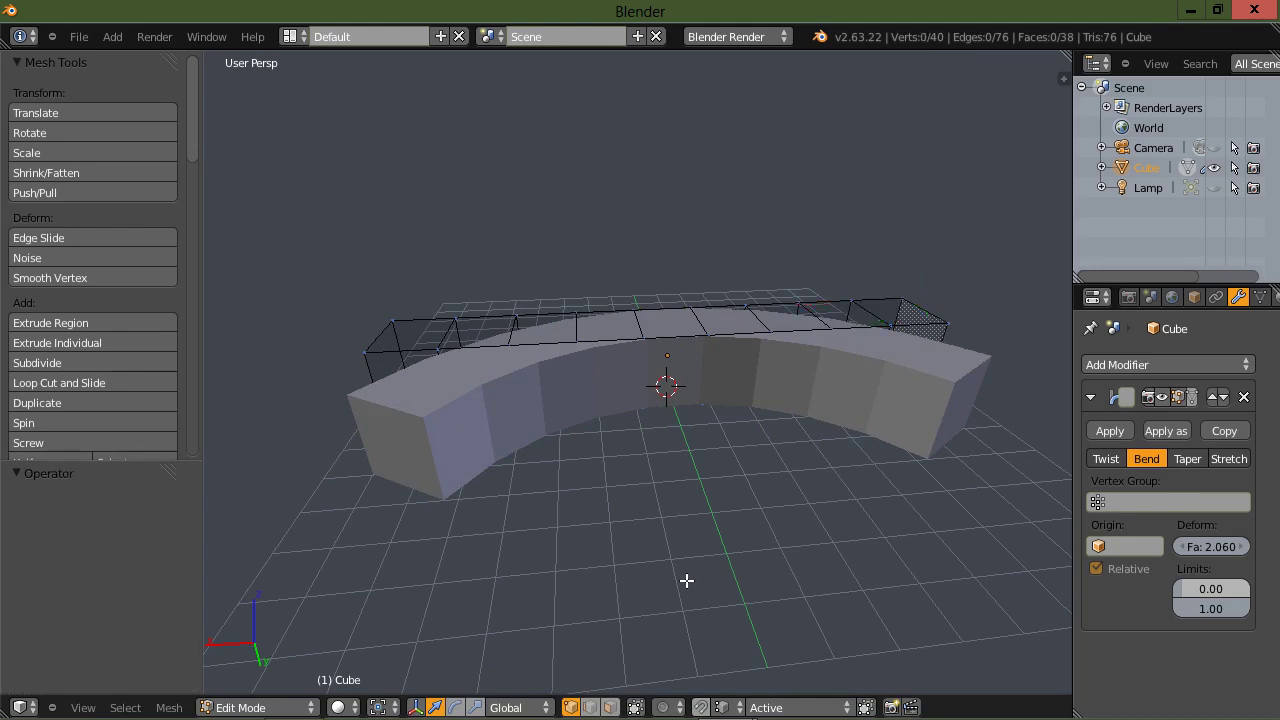
mouse_move(672, 555)
middle_down()
mouse_move(623, 583)
mouse_move(717, 549)
mouse_move(698, 543)
mouse_move(700, 517)
mouse_move(687, 542)
middle_up()
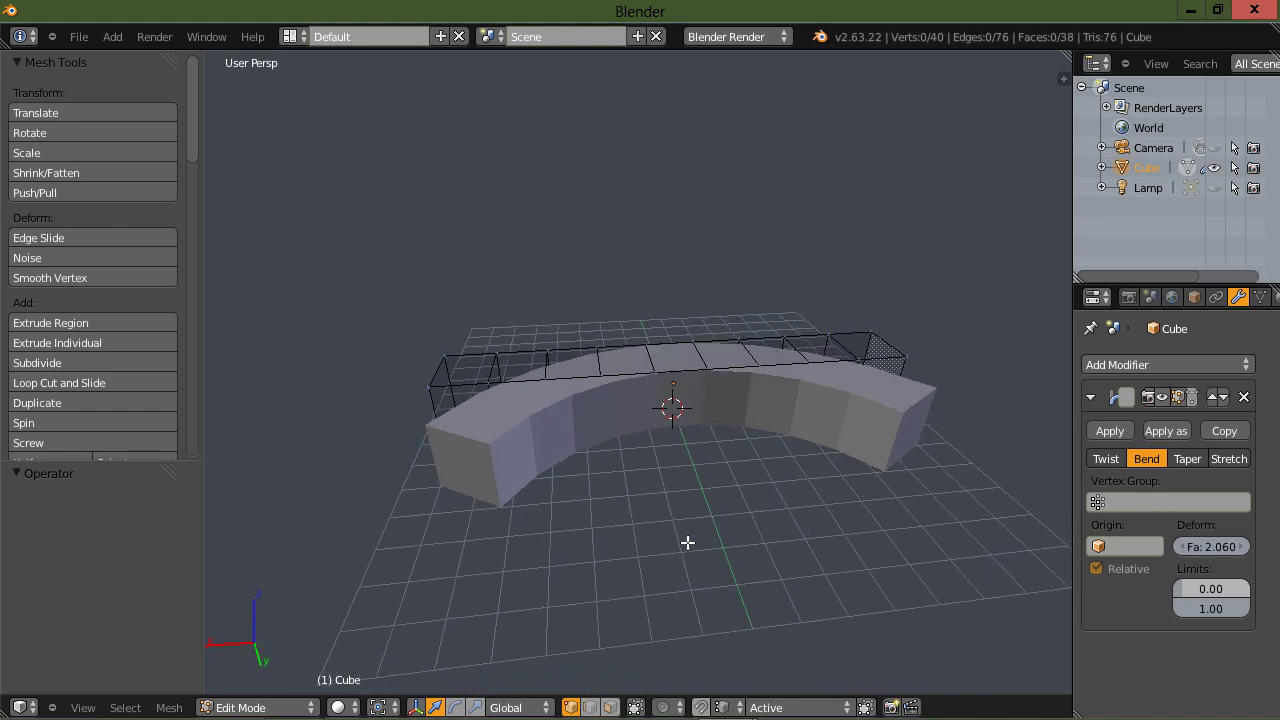
key(KP_7)
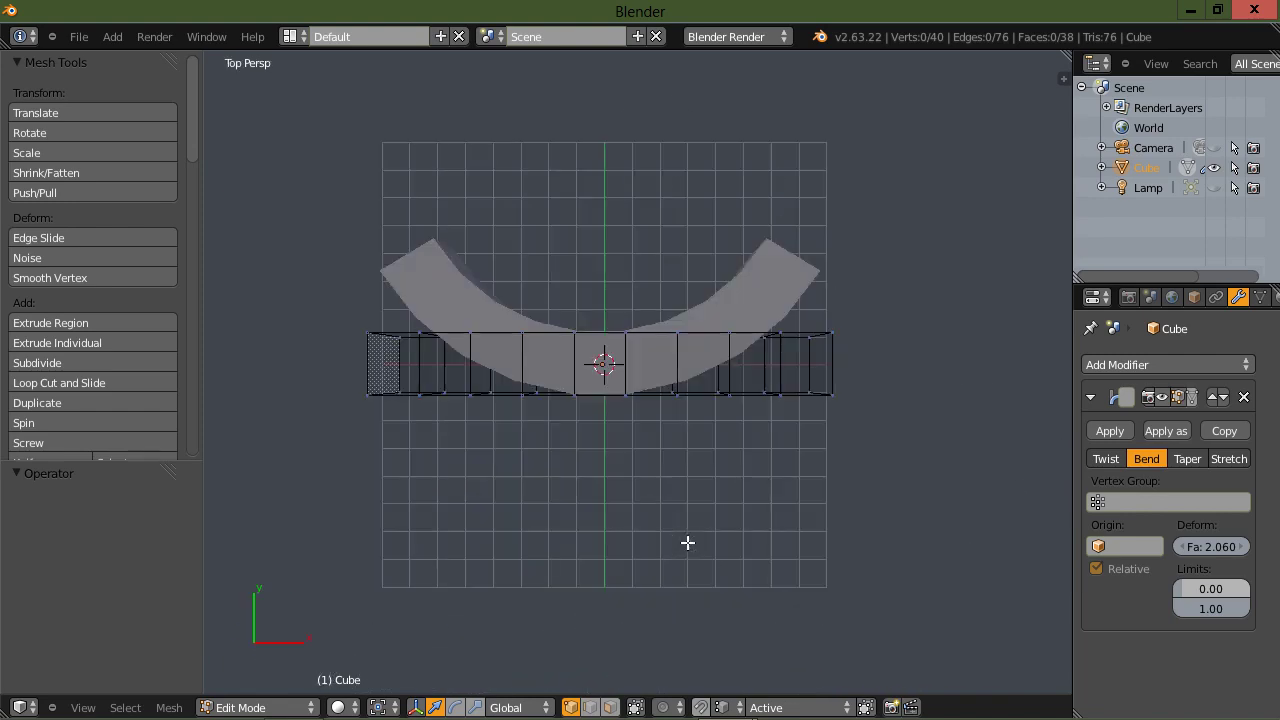
scroll(640, 454, up, 1)
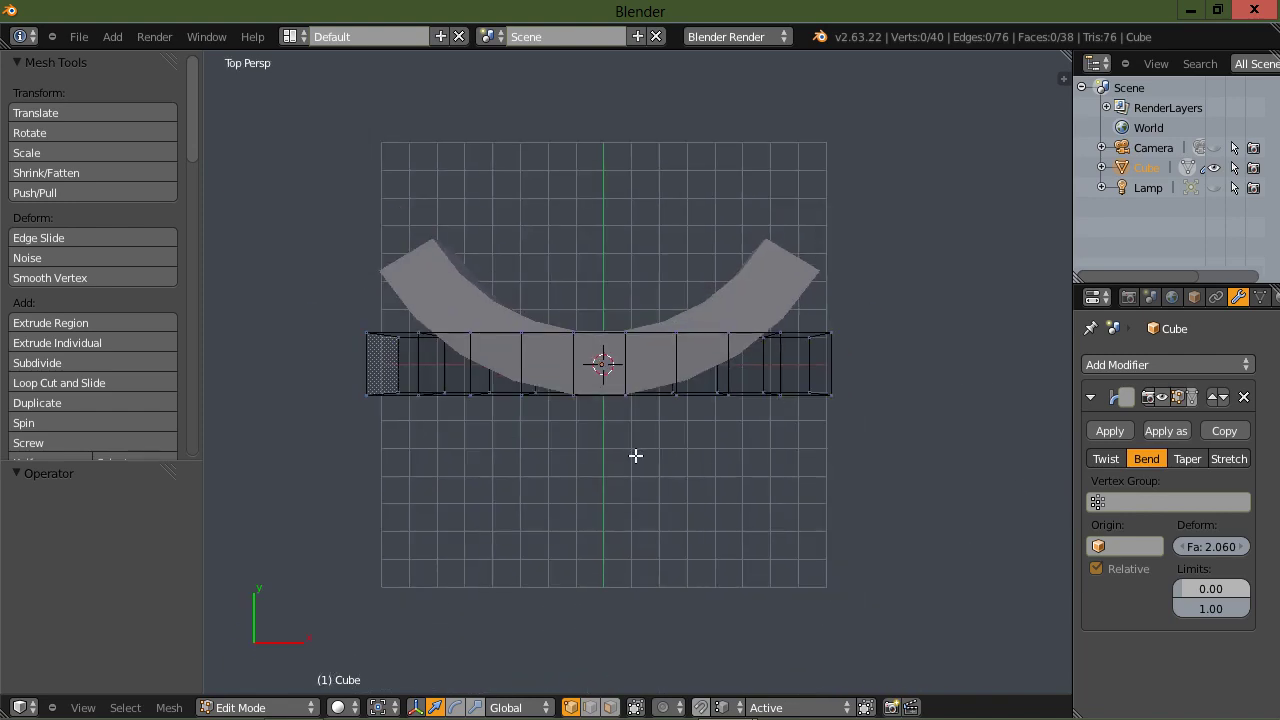
scroll(618, 404, up, 2)
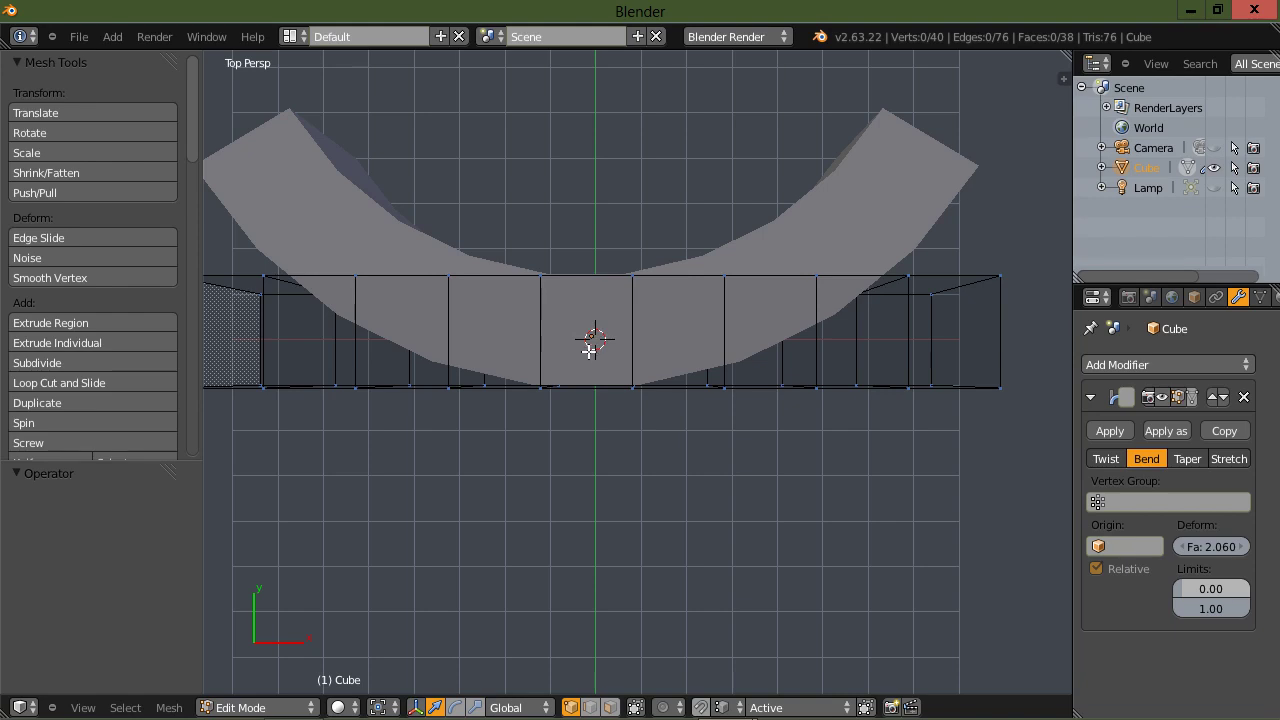
scroll(590, 348, down, 1)
scroll(591, 428, down, 1)
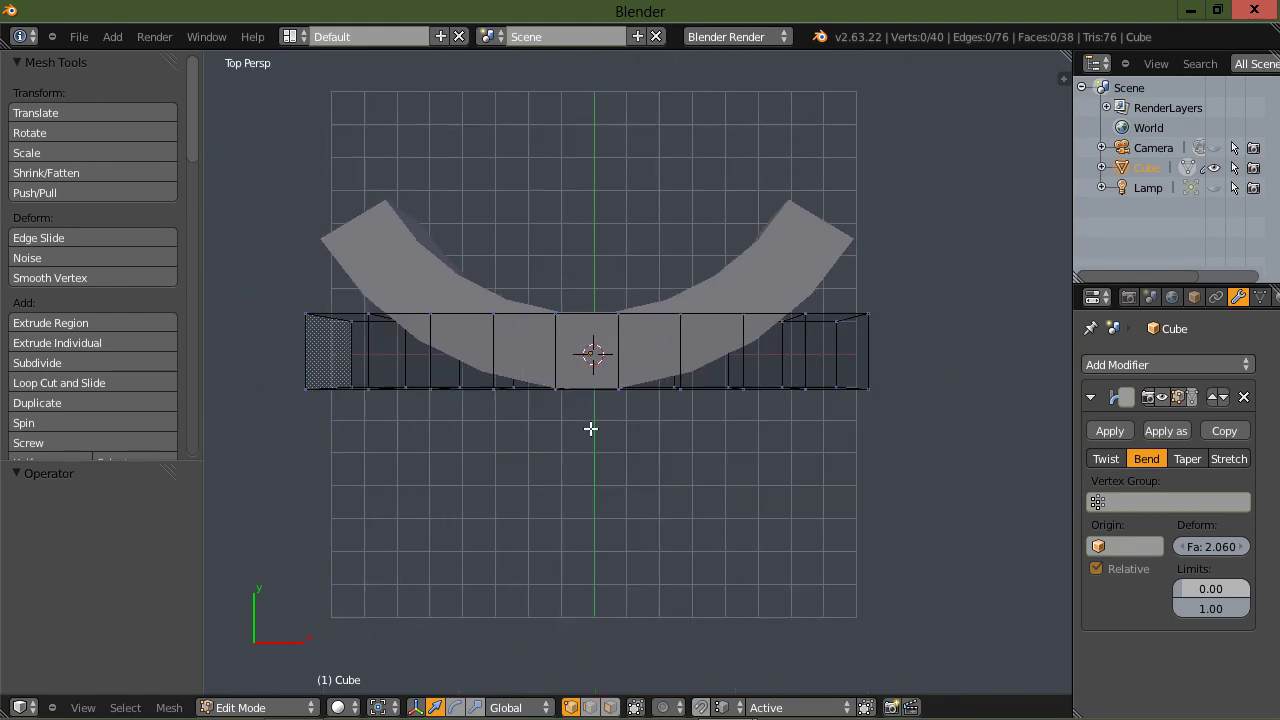
key(a)
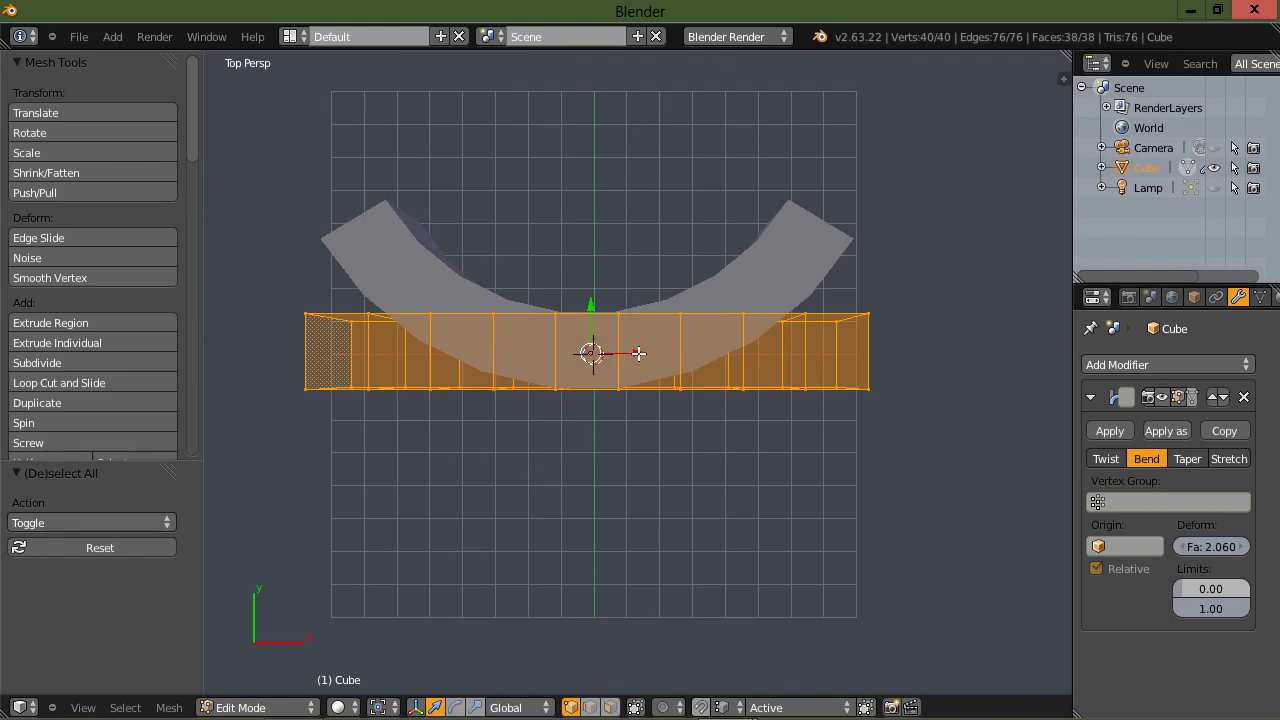
key(g)
key(x)
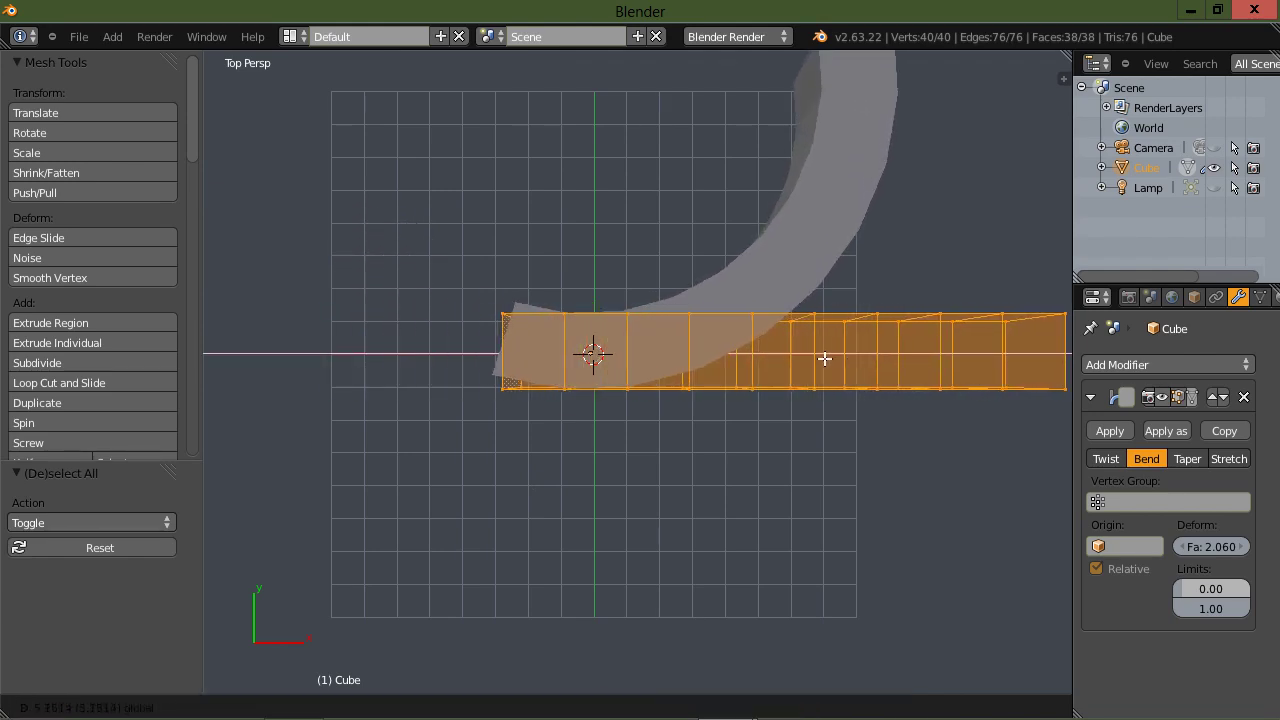
click(881, 360)
scroll(570, 405, down, 1)
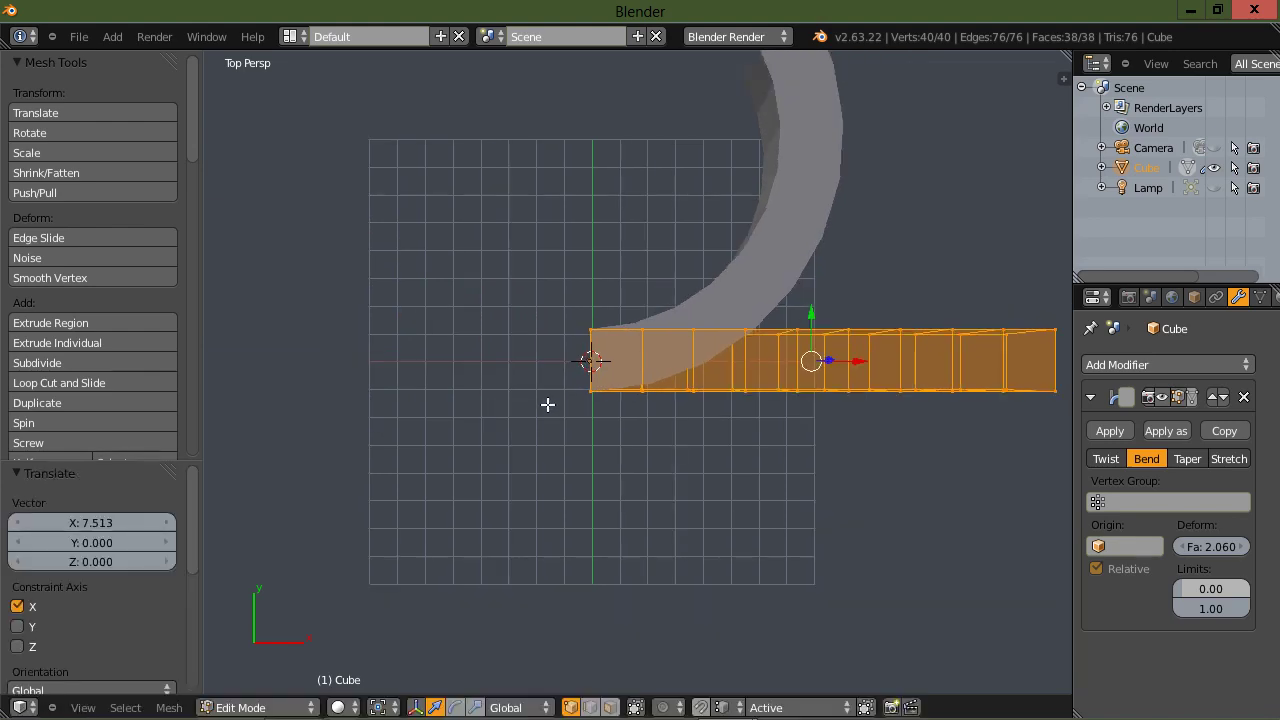
scroll(547, 404, down, 1)
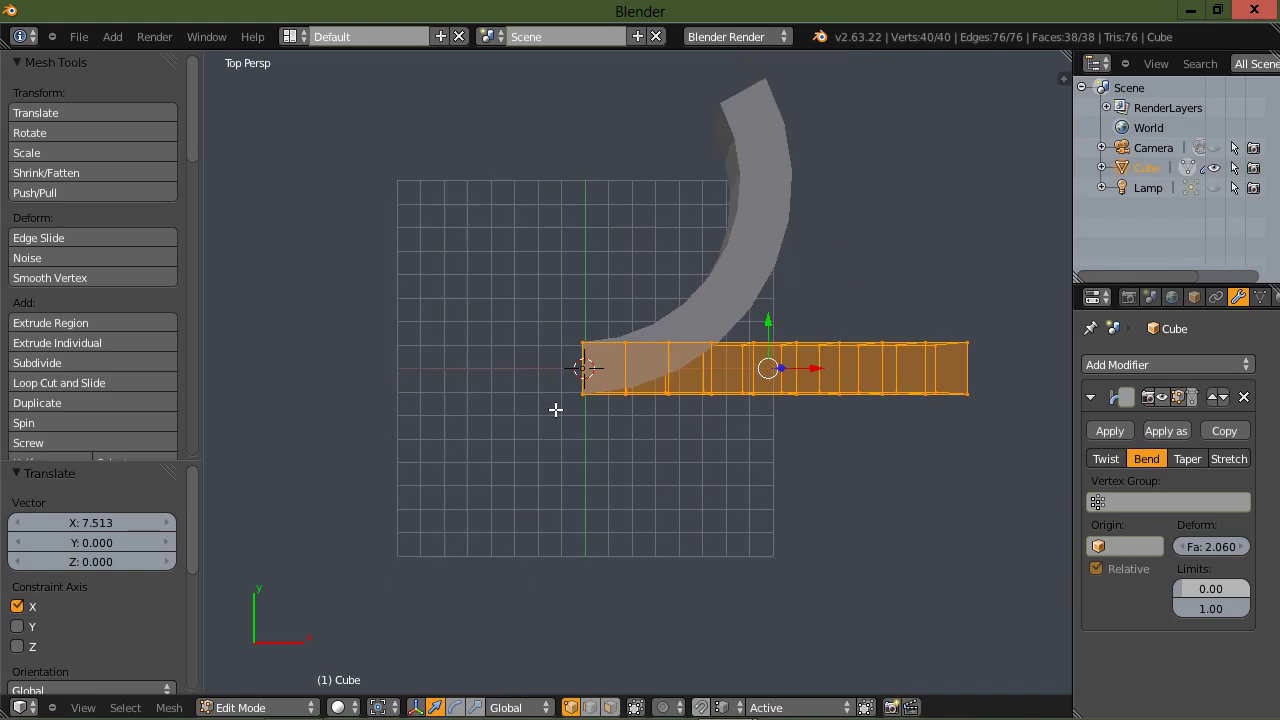
scroll(555, 409, up, 1)
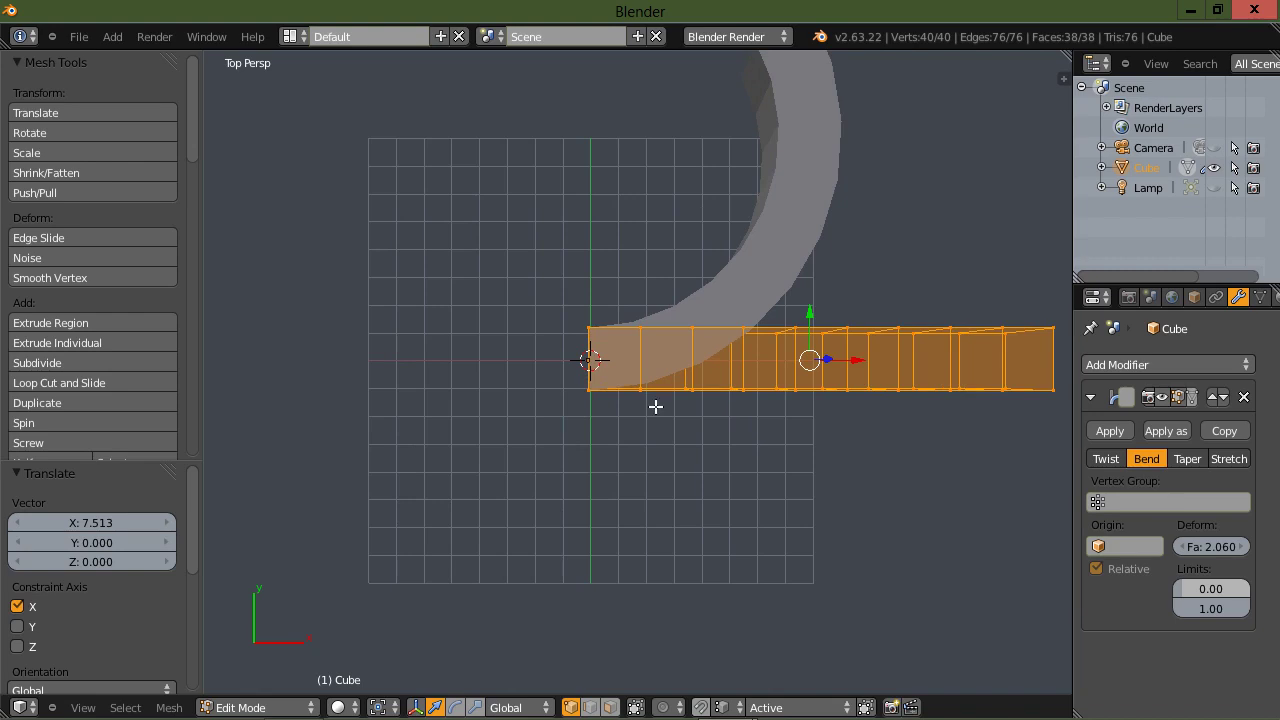
scroll(581, 383, up, 1)
scroll(577, 380, down, 1)
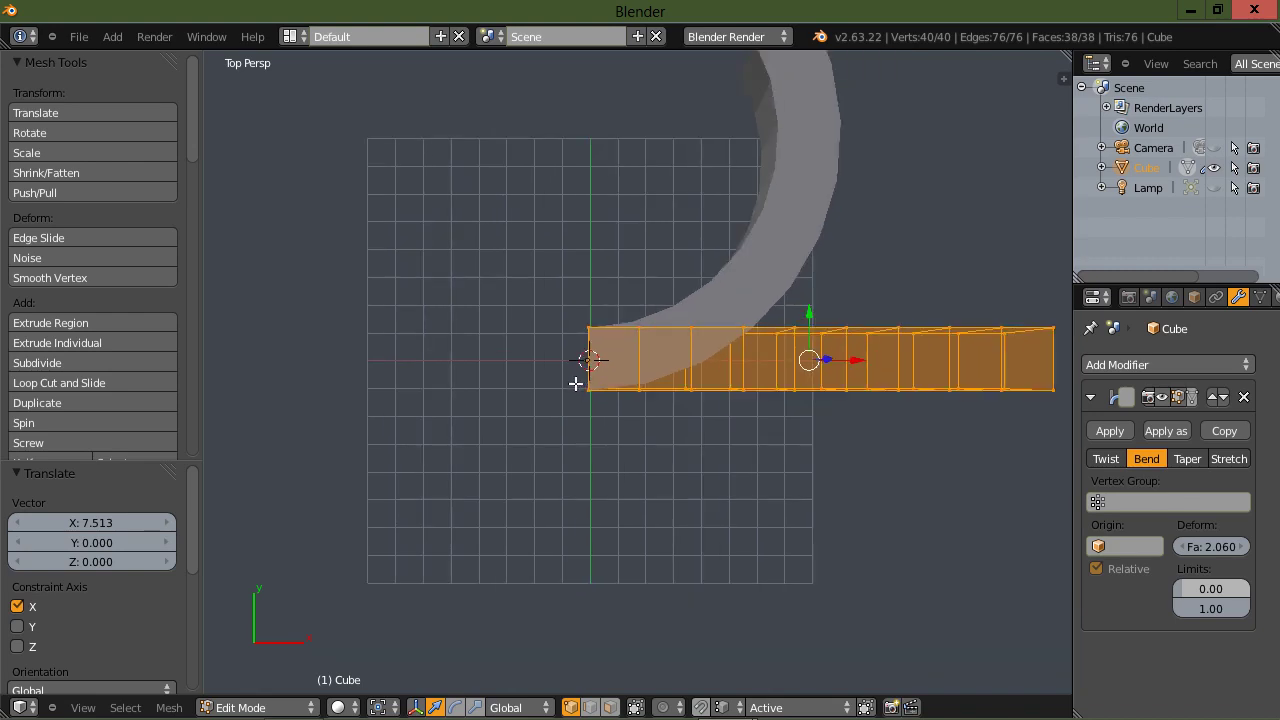
drag(864, 363, 643, 371)
key(ctrl+z)
key(ctrl+z)
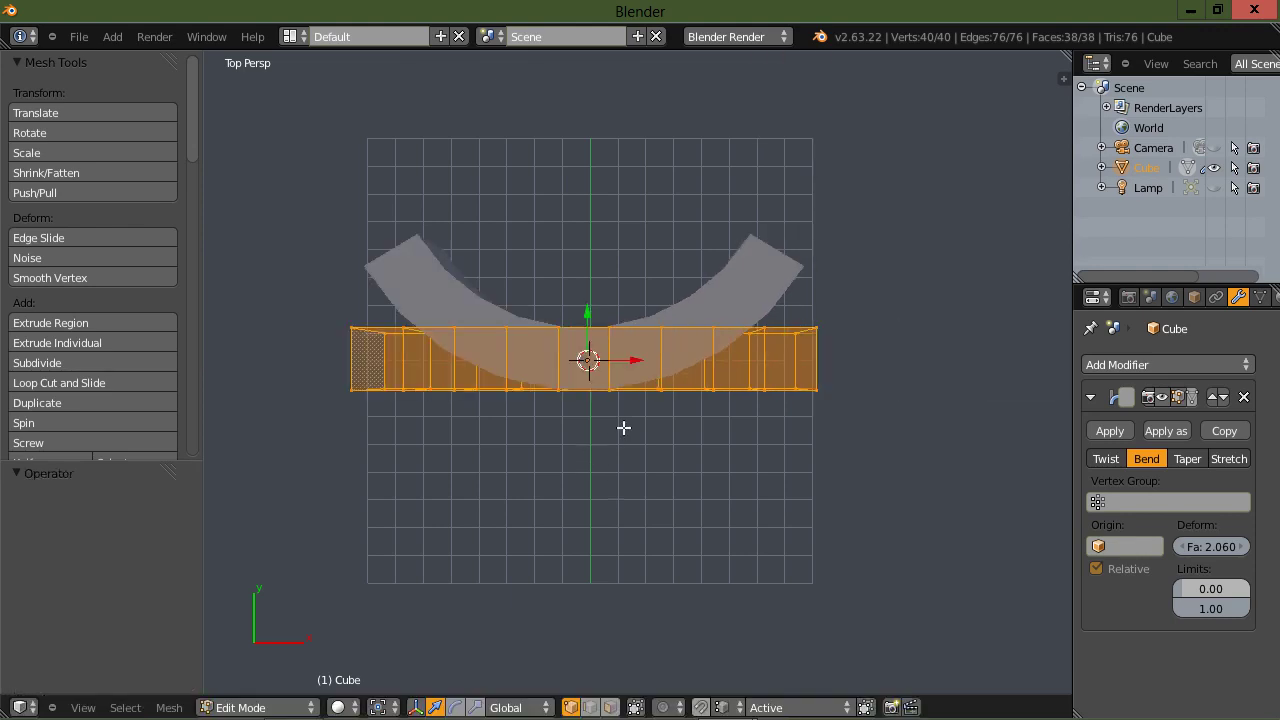
scroll(623, 429, up, 1)
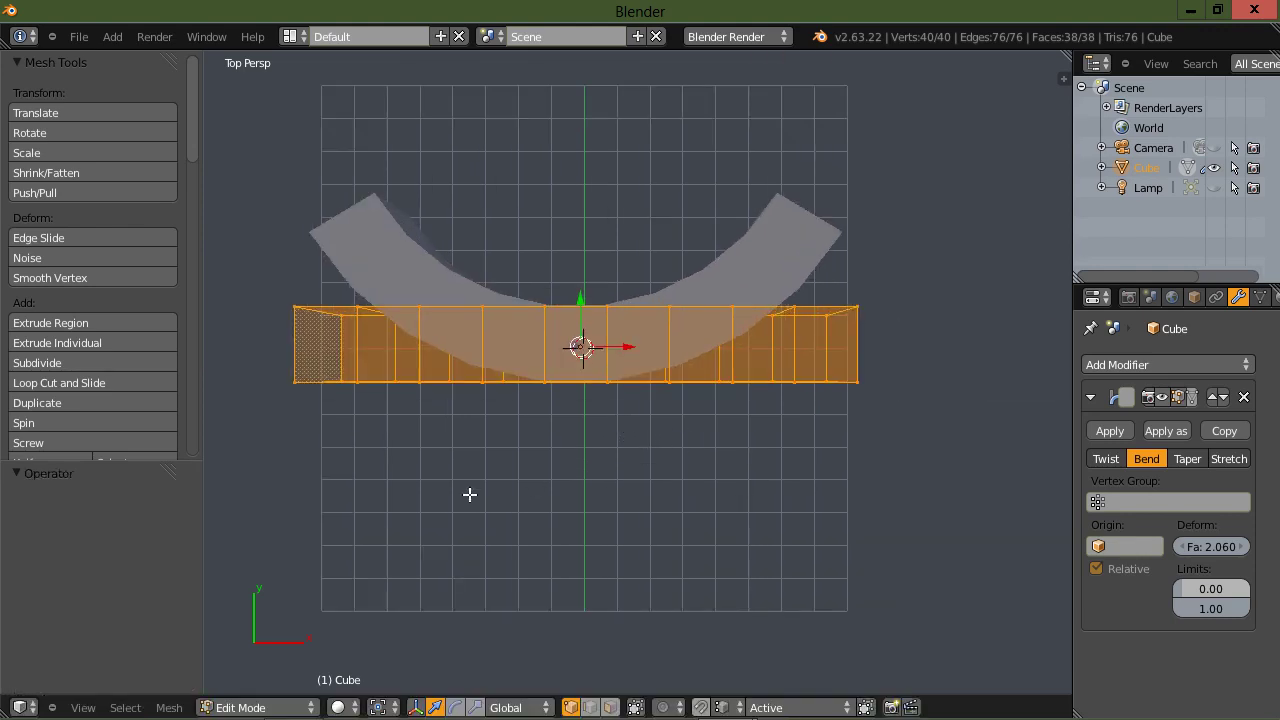
middle_drag(455, 499, 551, 417)
scroll(615, 448, up, 1)
mouse_move(615, 448)
middle_down()
mouse_move(617, 423)
mouse_move(574, 449)
mouse_move(615, 429)
middle_up()
scroll(617, 423, up, 1)
scroll(600, 444, down, 2)
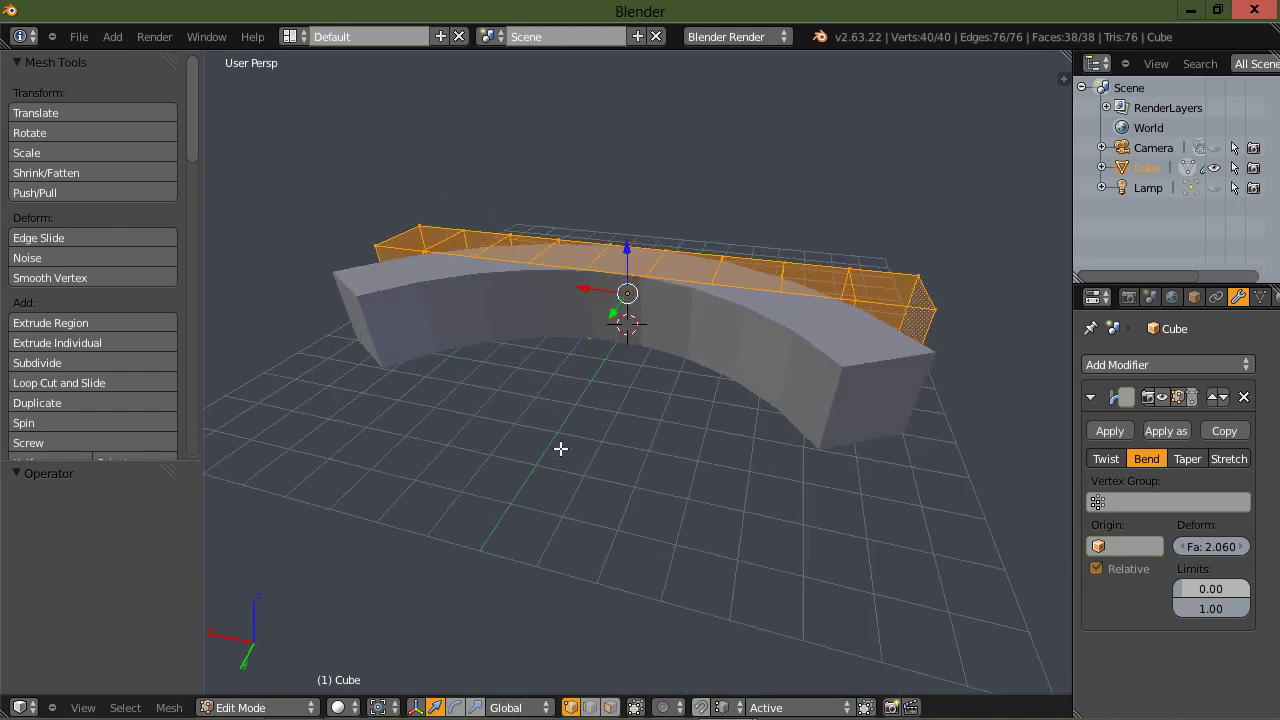
- Undo the earlier stretch and remove the Simple Deform modifier
key(a)
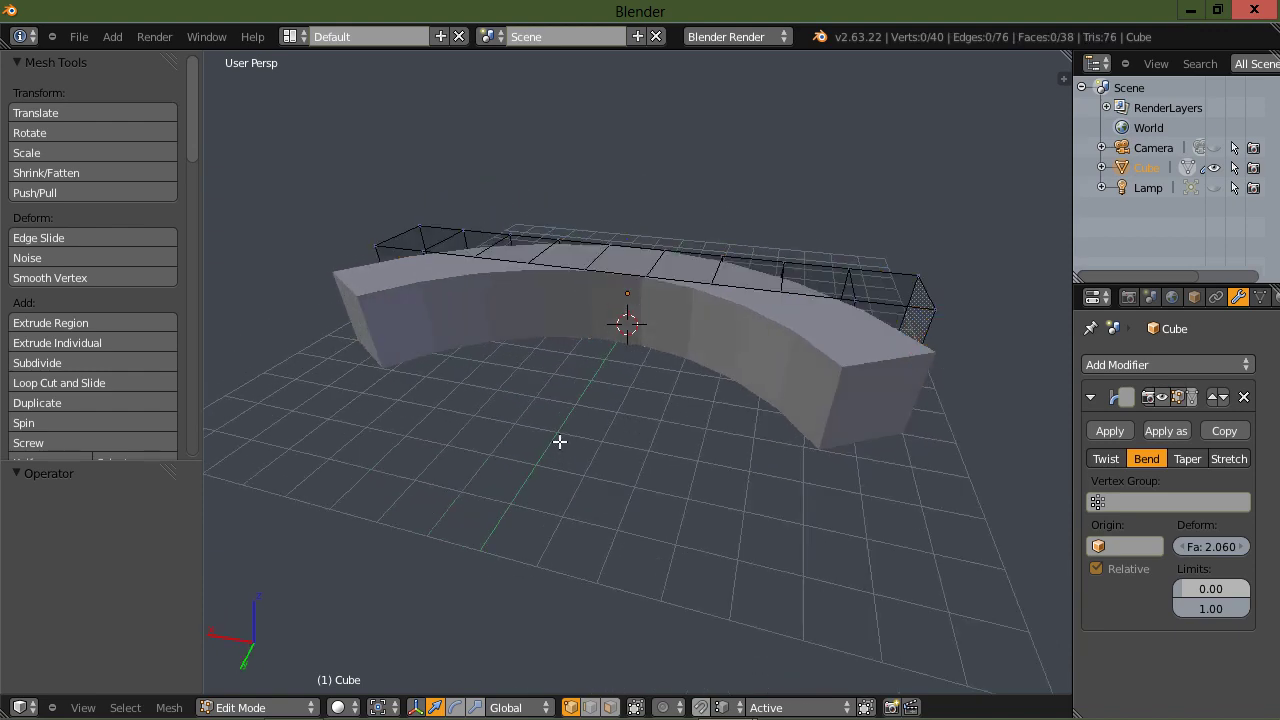
key(ctrl+z)
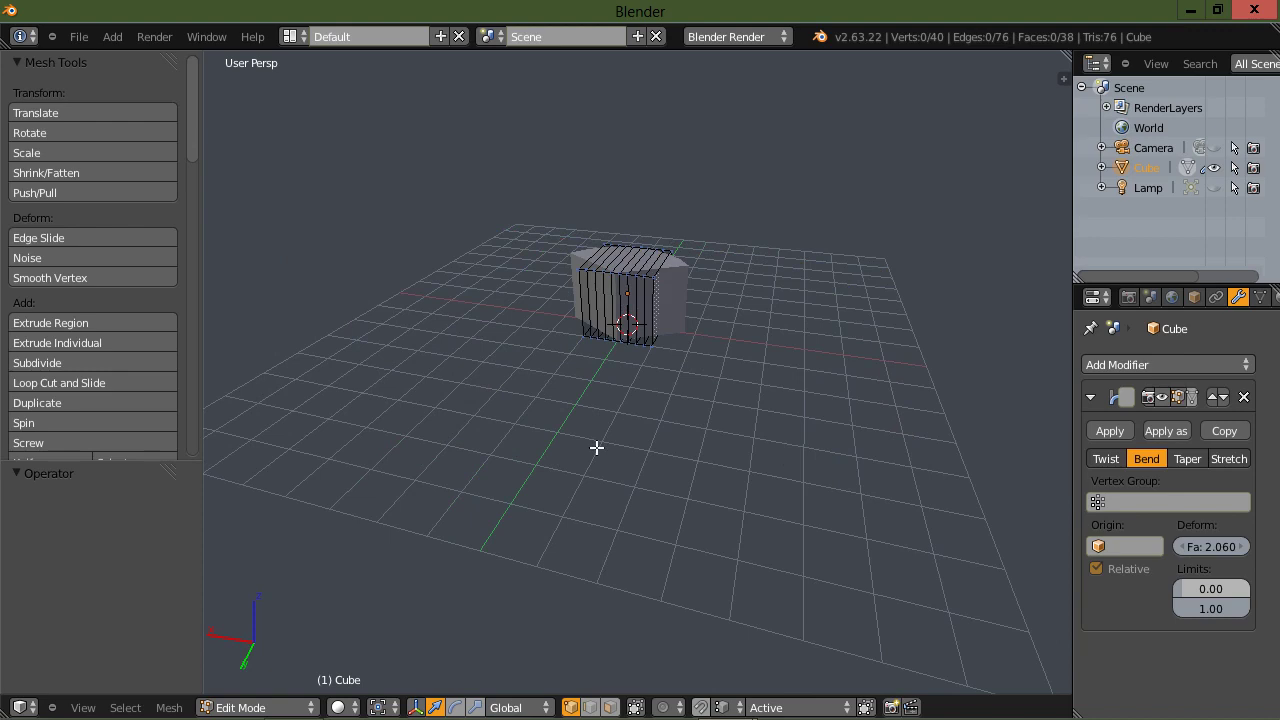
click(1244, 397)
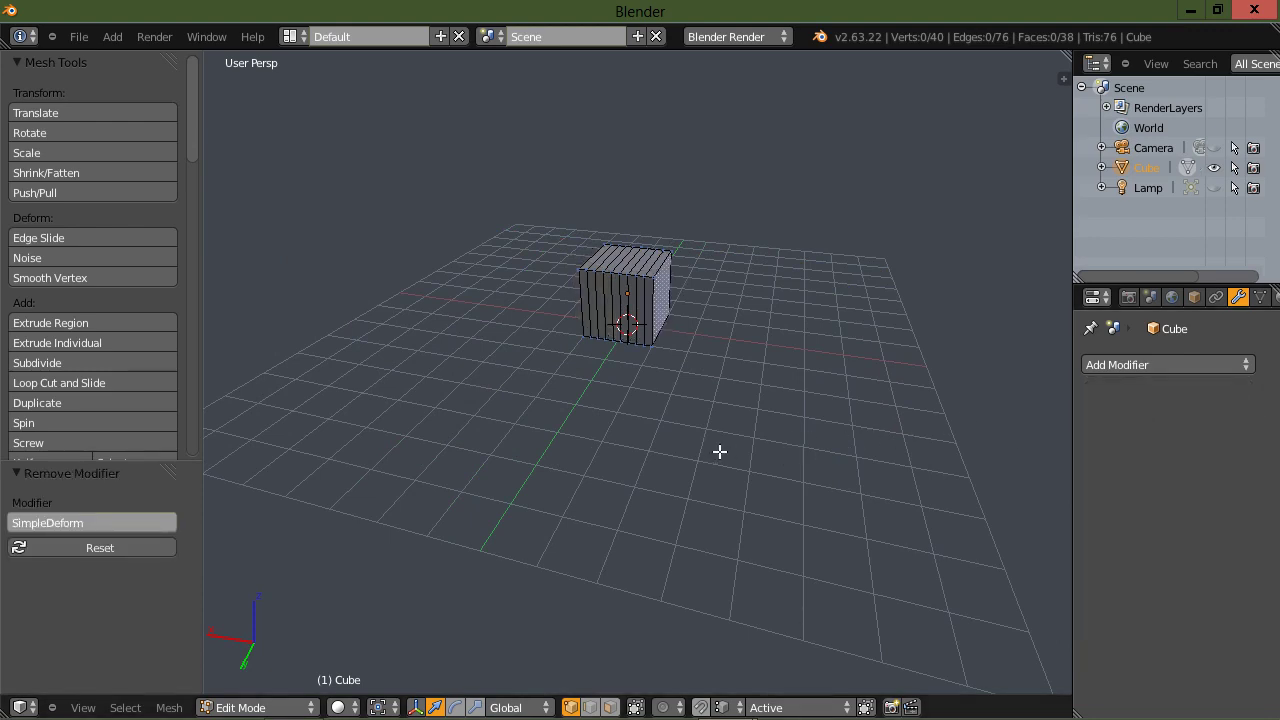
- Select the whole mesh and stretch it 3.117 times along X
key(a)
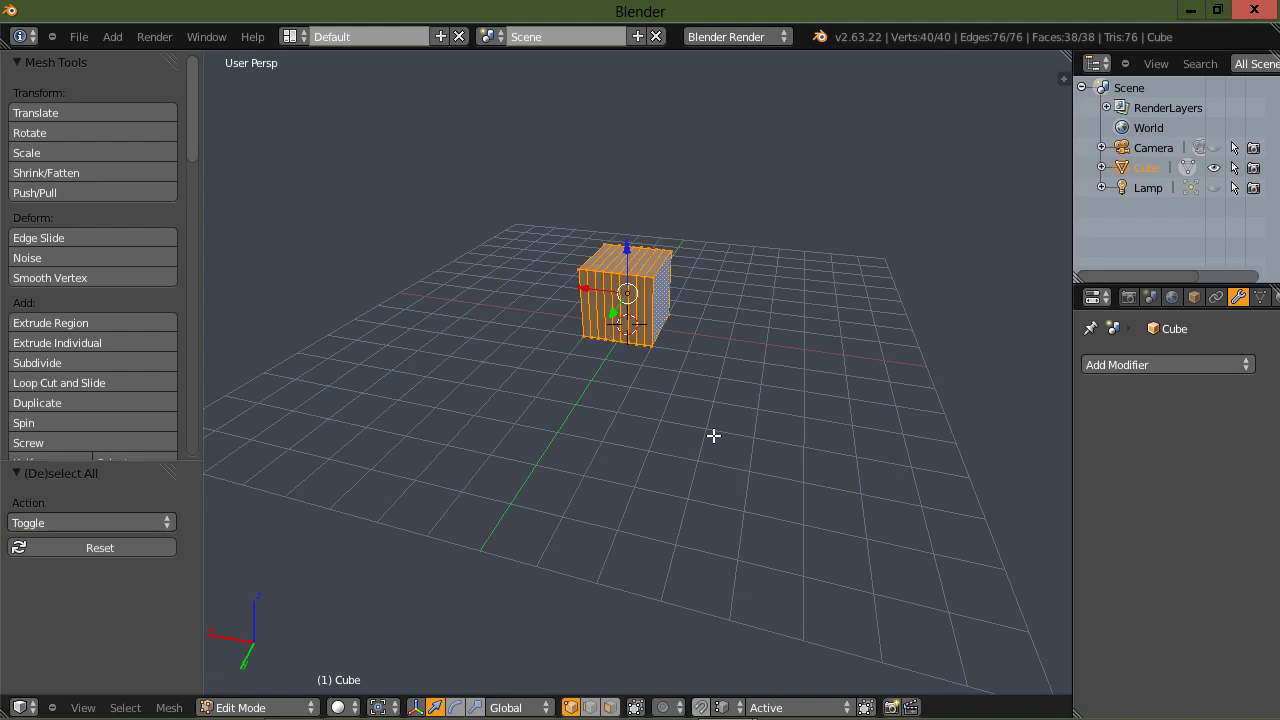
key(s)
key(x)
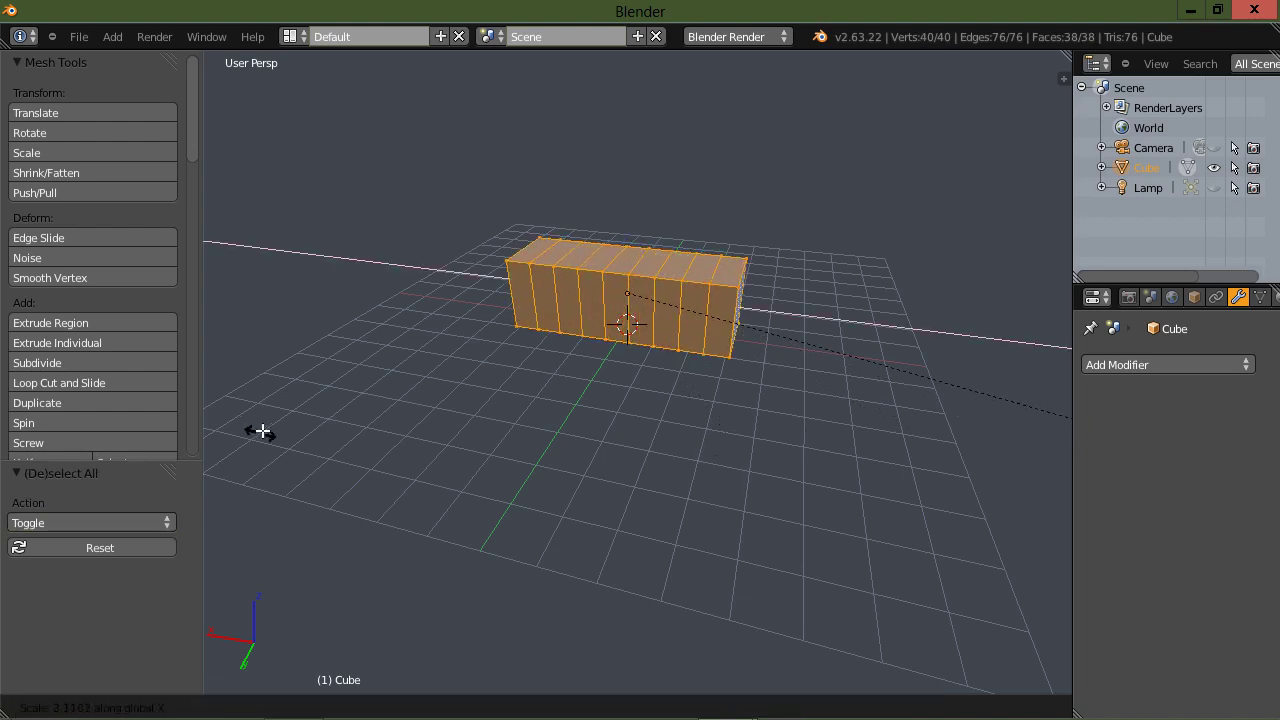
click(260, 432)
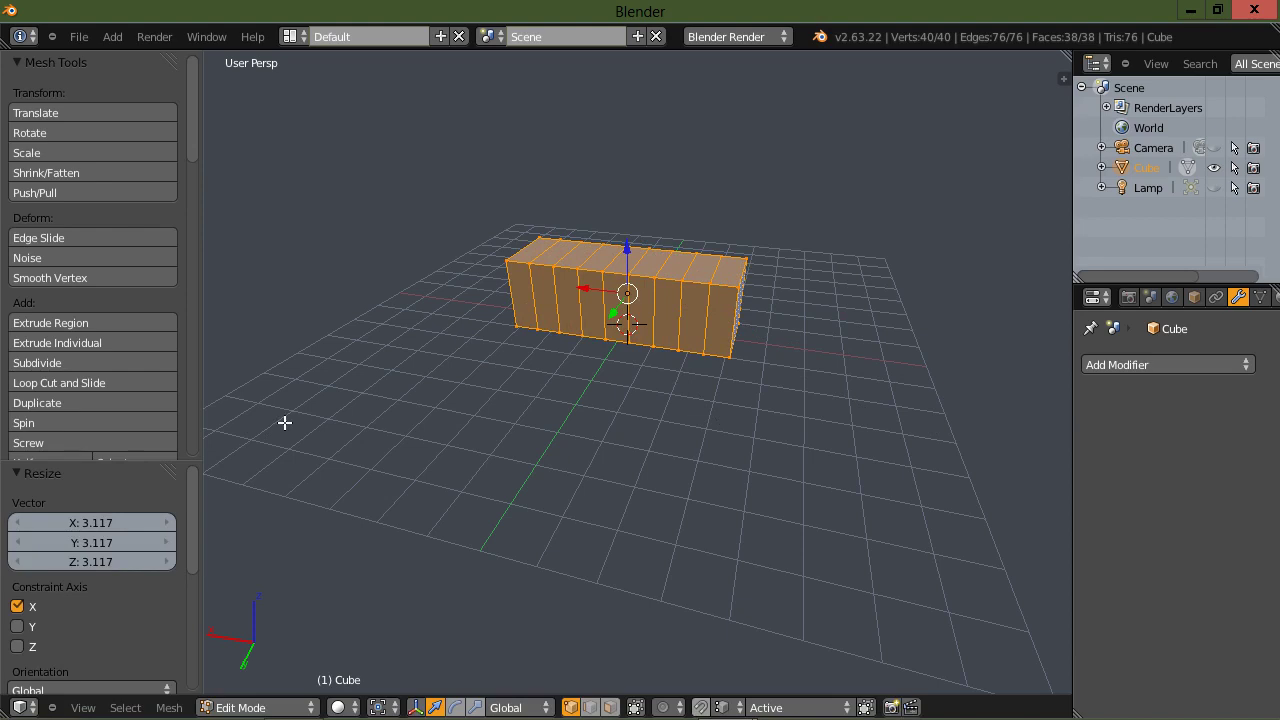
key(KP_4)
key(KP_4)
key(KP_8)
key(KP_8)
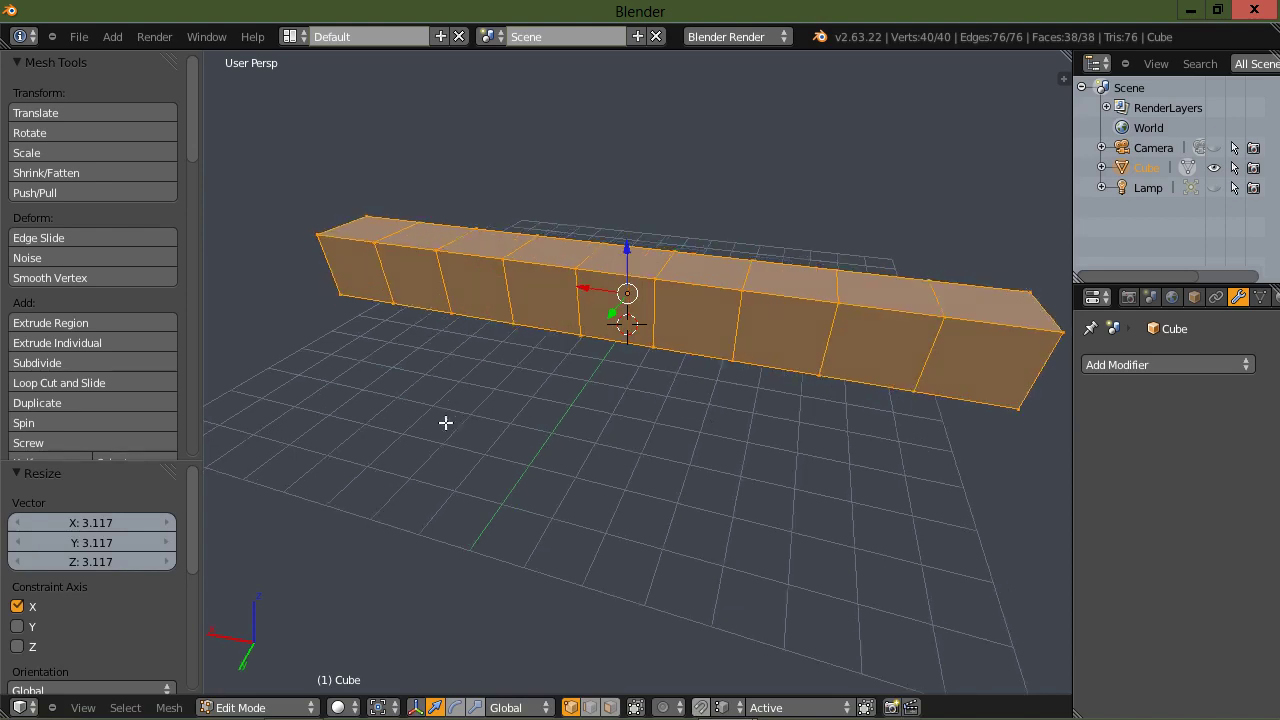
- Switch to an orthographic top view of the bar in see-through wireframe
key(a)
key(KP_4)
key(KP_4)
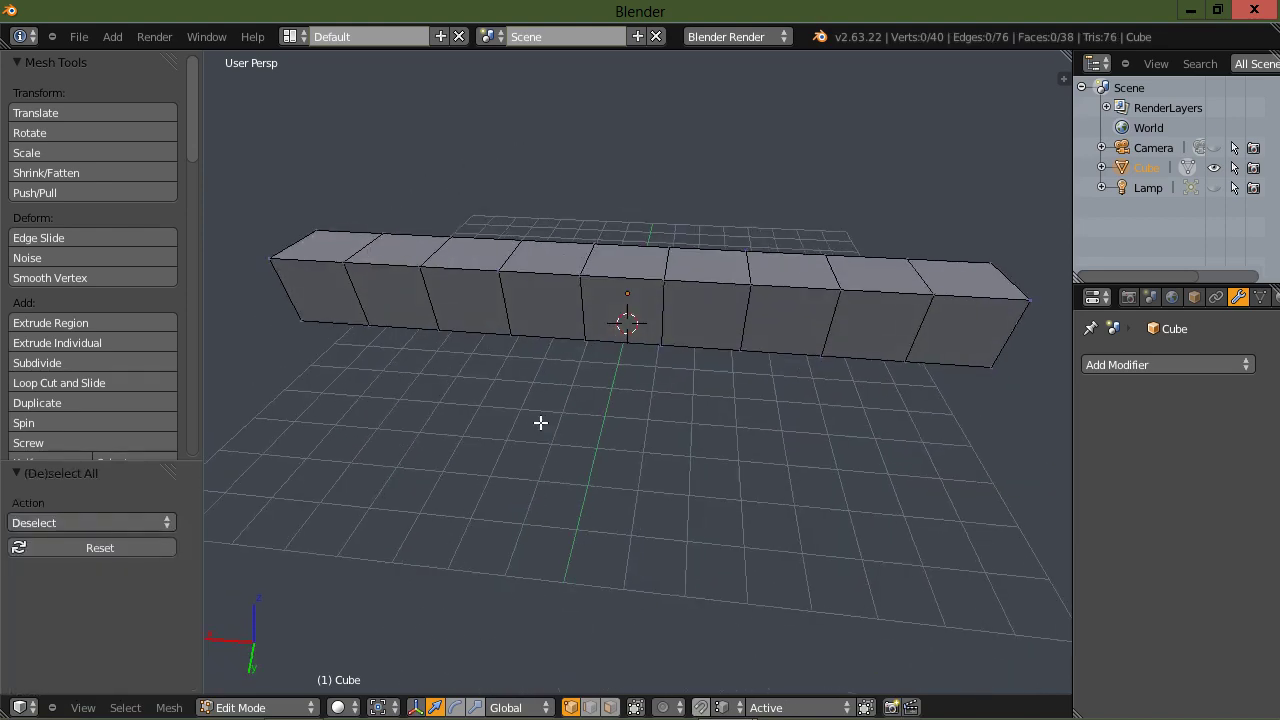
key(KP_8)
key(KP_6)
key(KP_4)
key(KP_4)
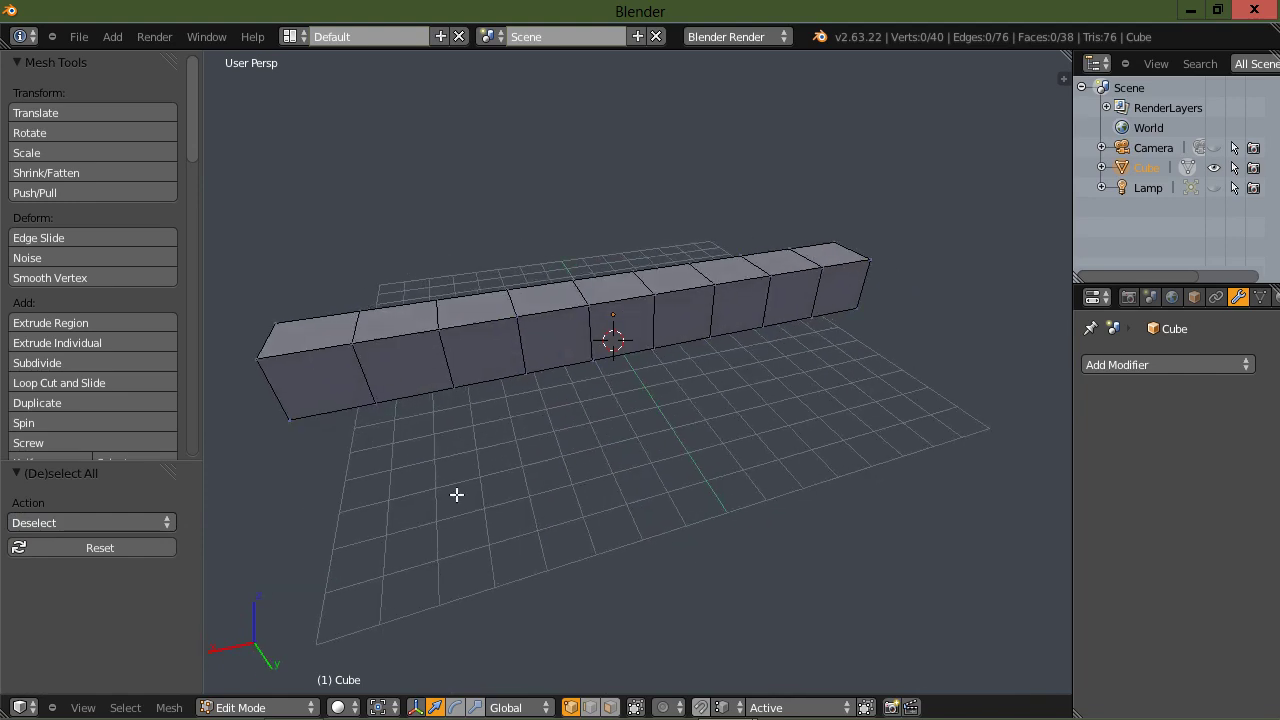
key(KP_7)
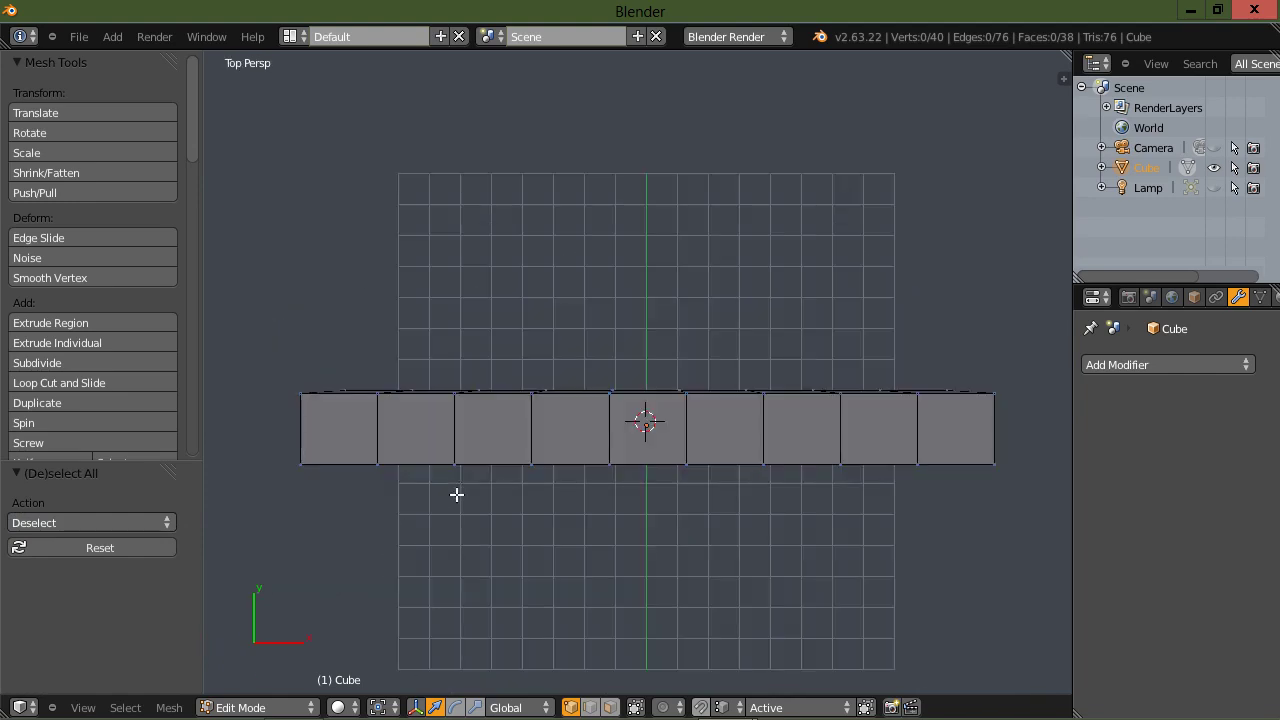
key(KP_5)
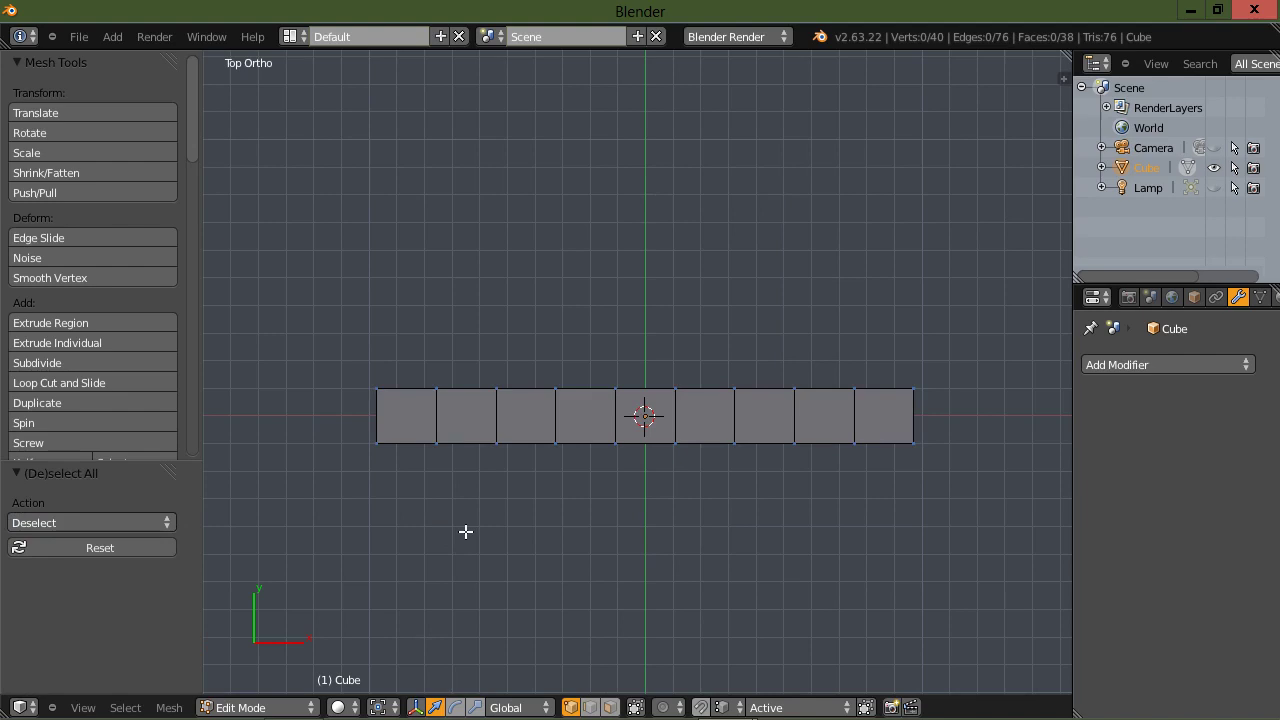
key(z)
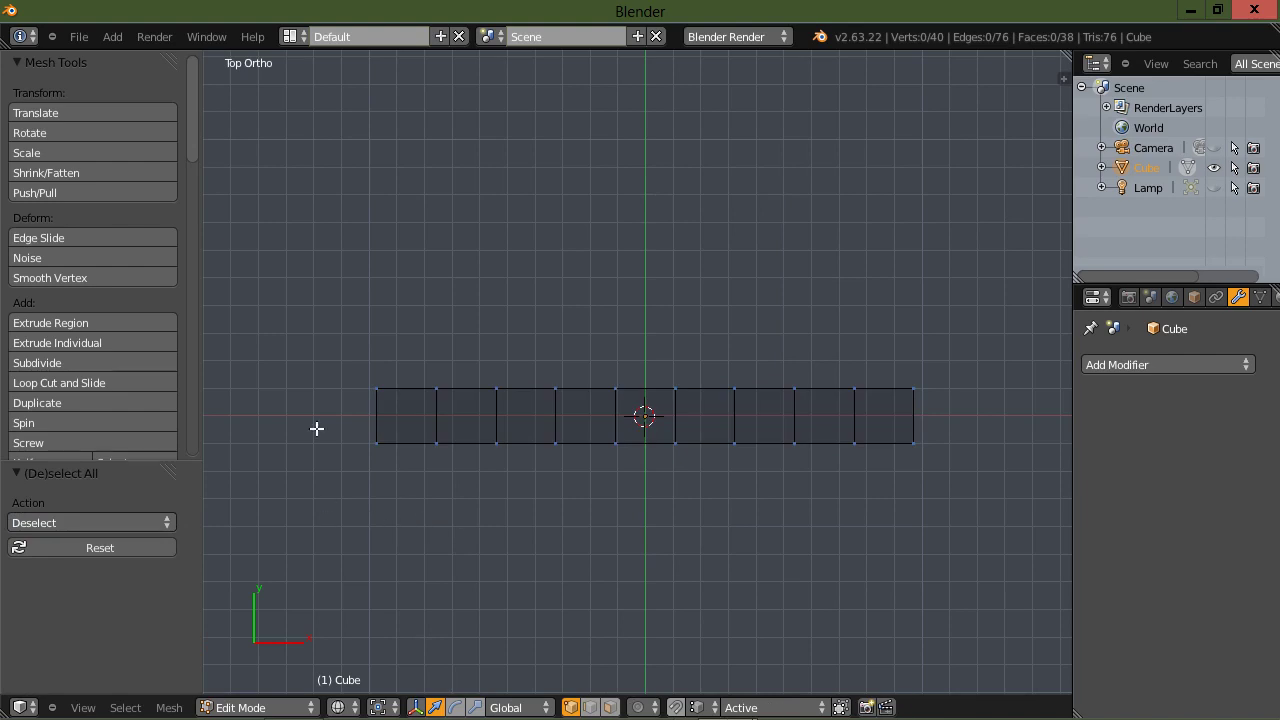
- Box-select the left 24 vertices, assign them to a new vertex group, then view in perspective
key(b)
drag(318, 324, 682, 540)
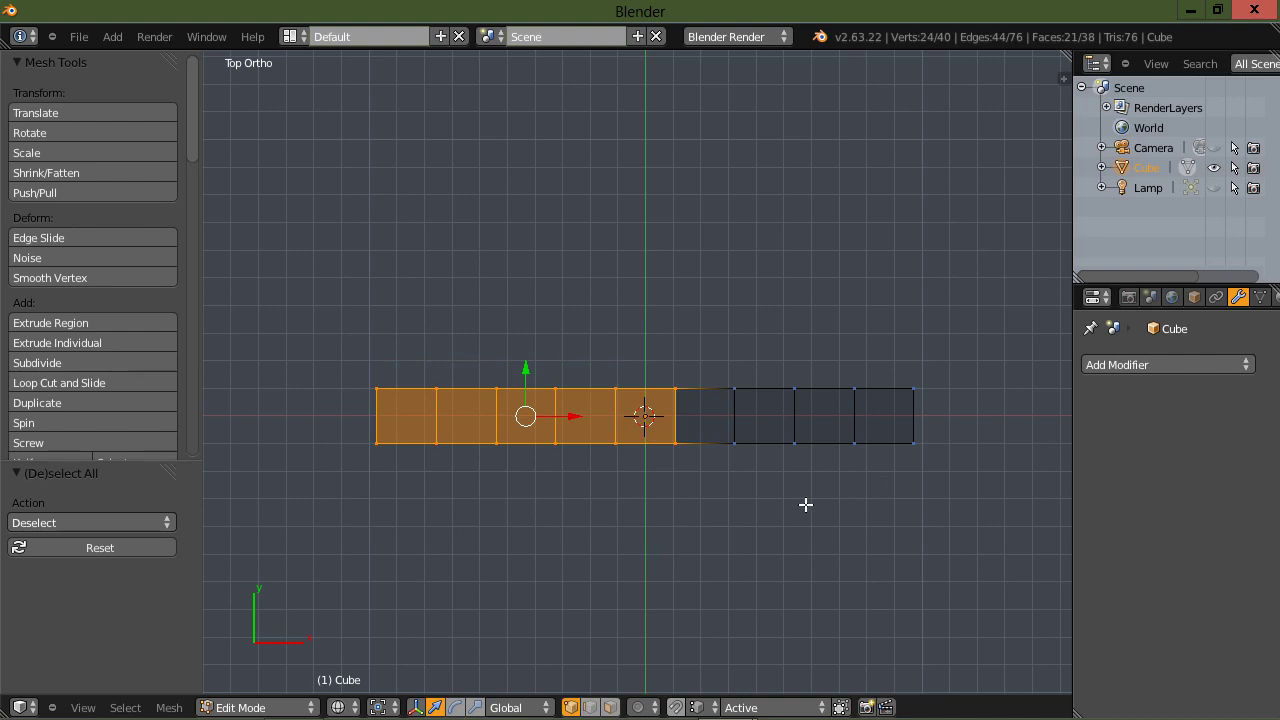
key(ctrl+g)
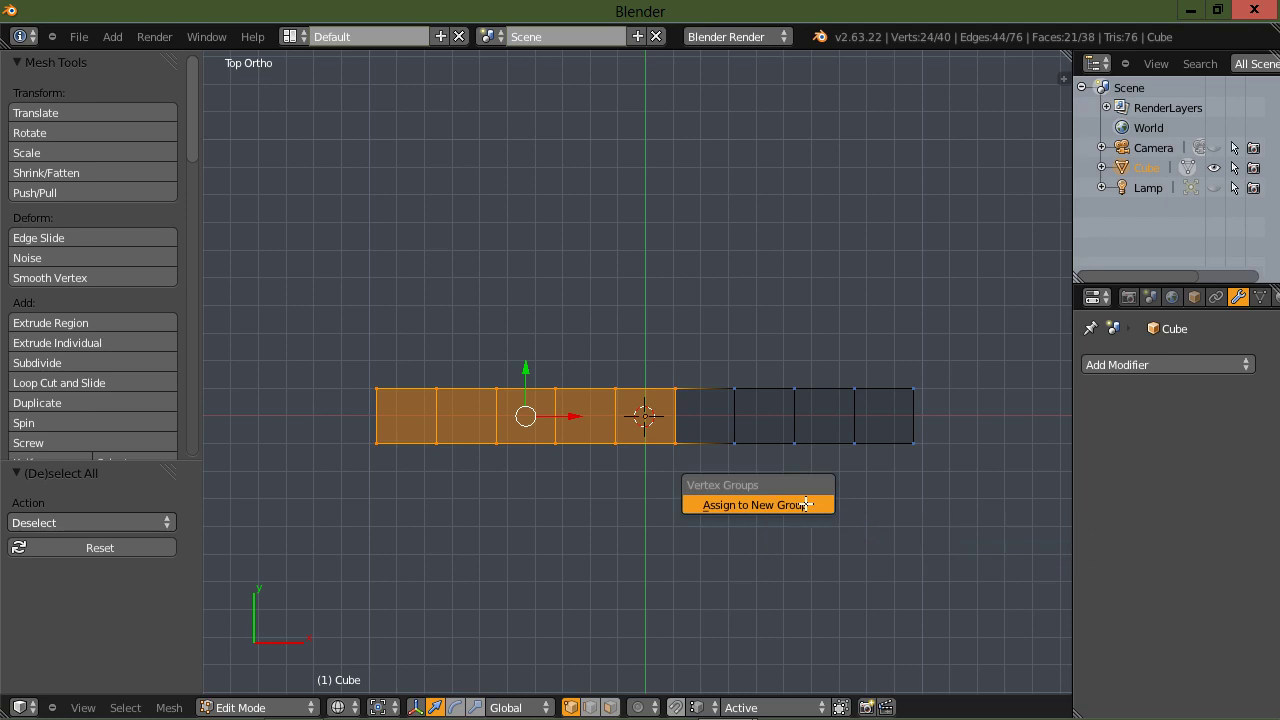
click(806, 504)
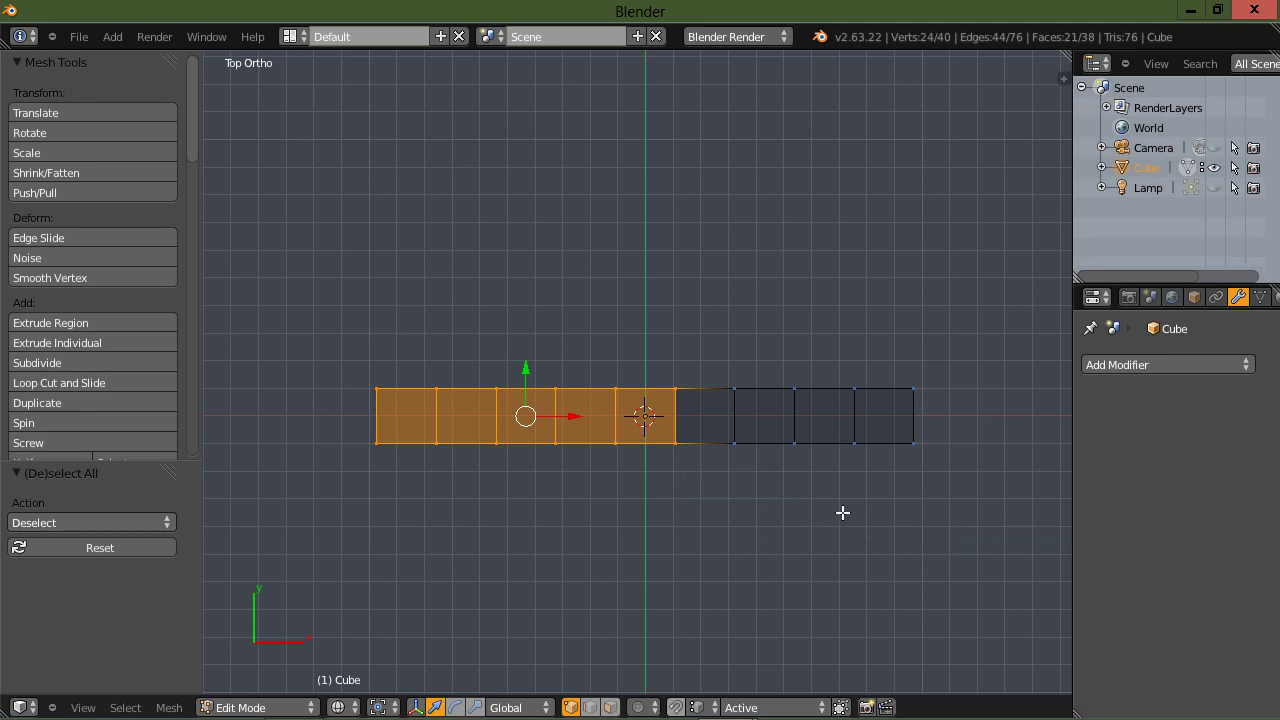
middle_drag(838, 515, 723, 391)
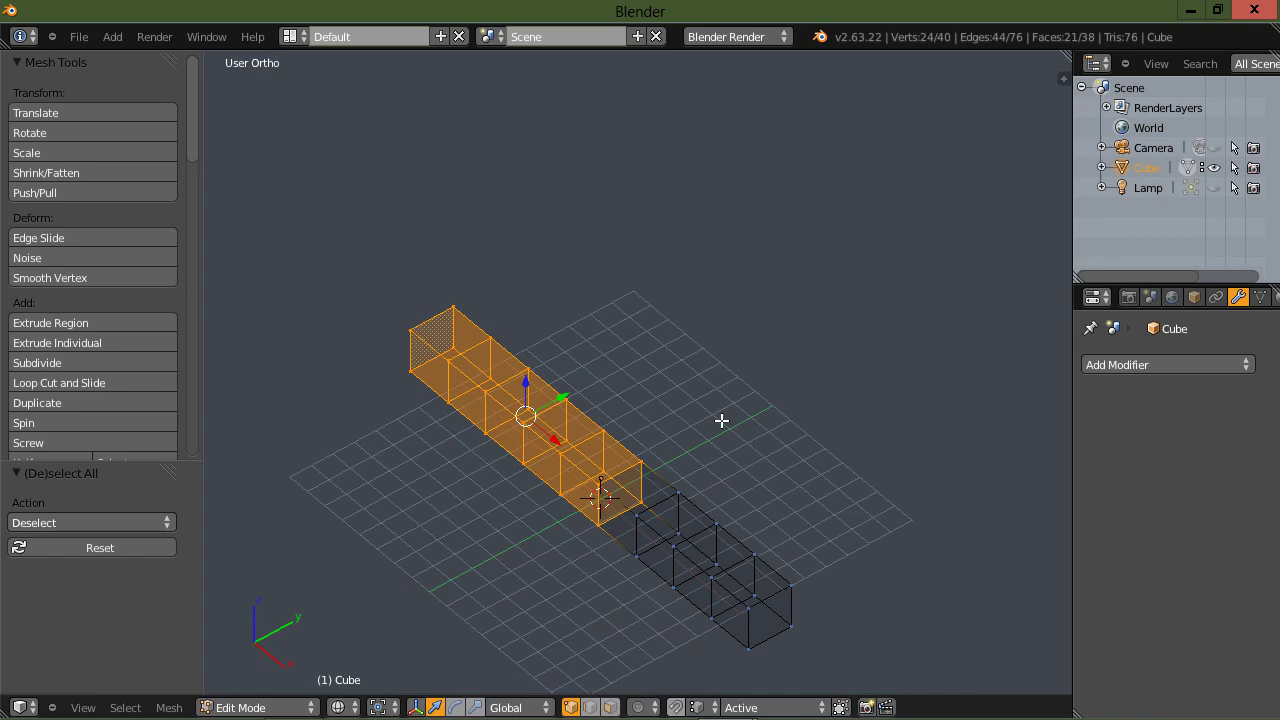
key(KP_5)
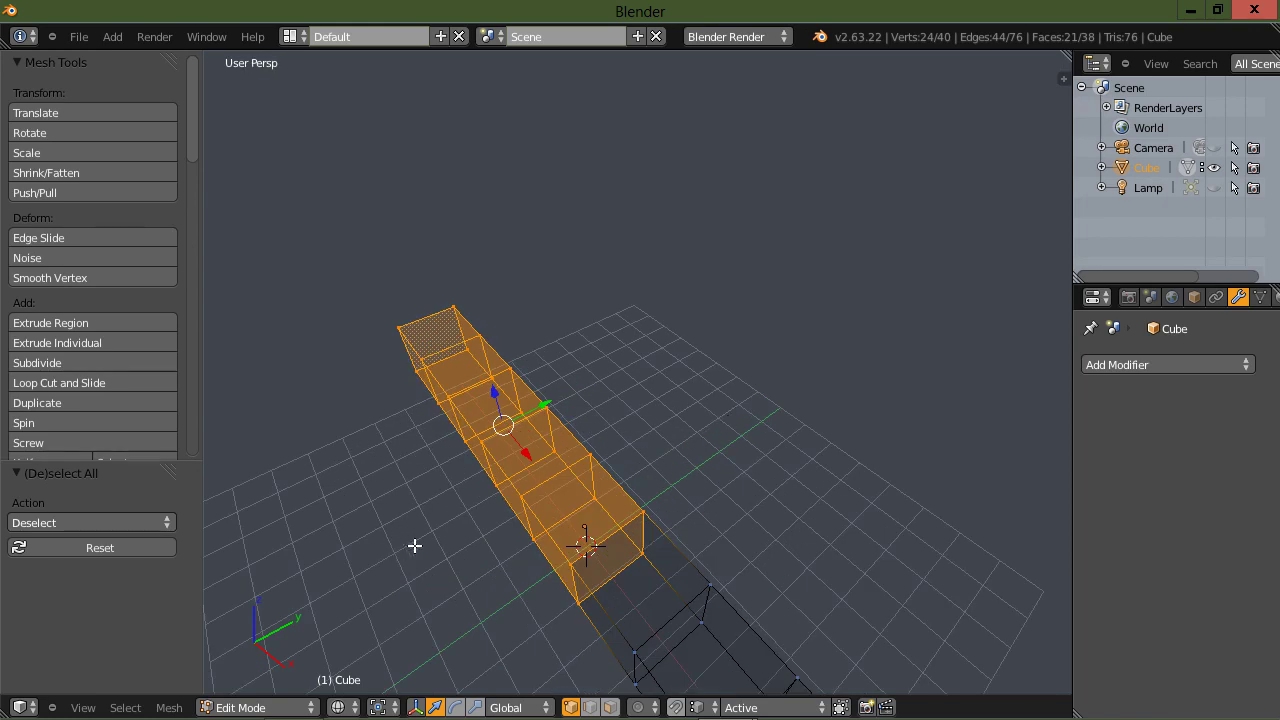
shift+middle_drag(414, 543, 634, 512)
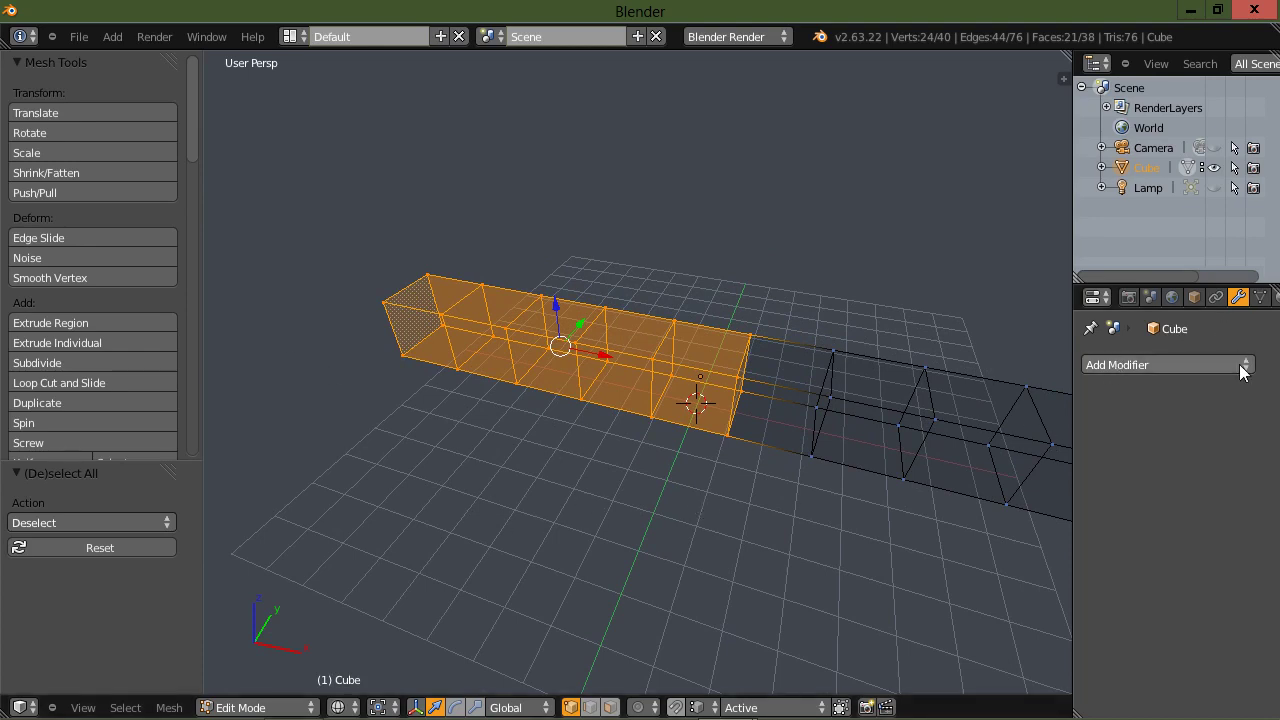
- Check the Object tab's Groups panel, then return to the Modifiers tab's Add Modifier list
click(1195, 297)
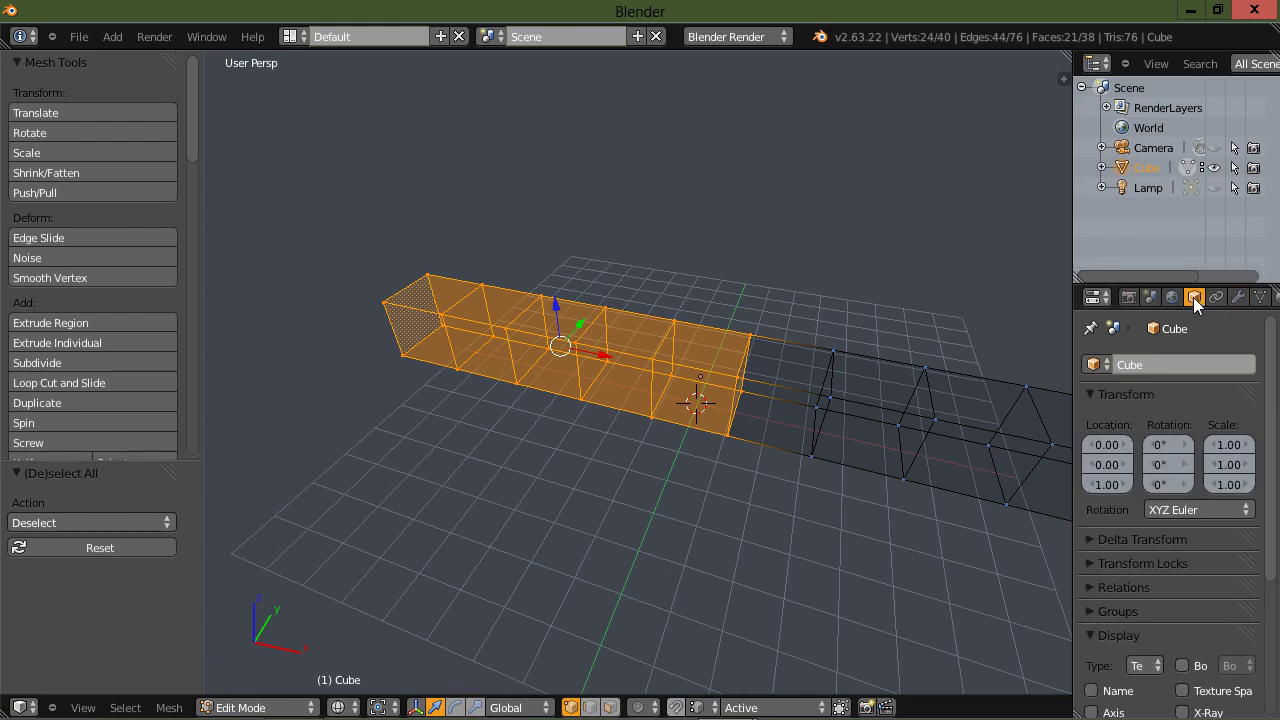
click(1088, 612)
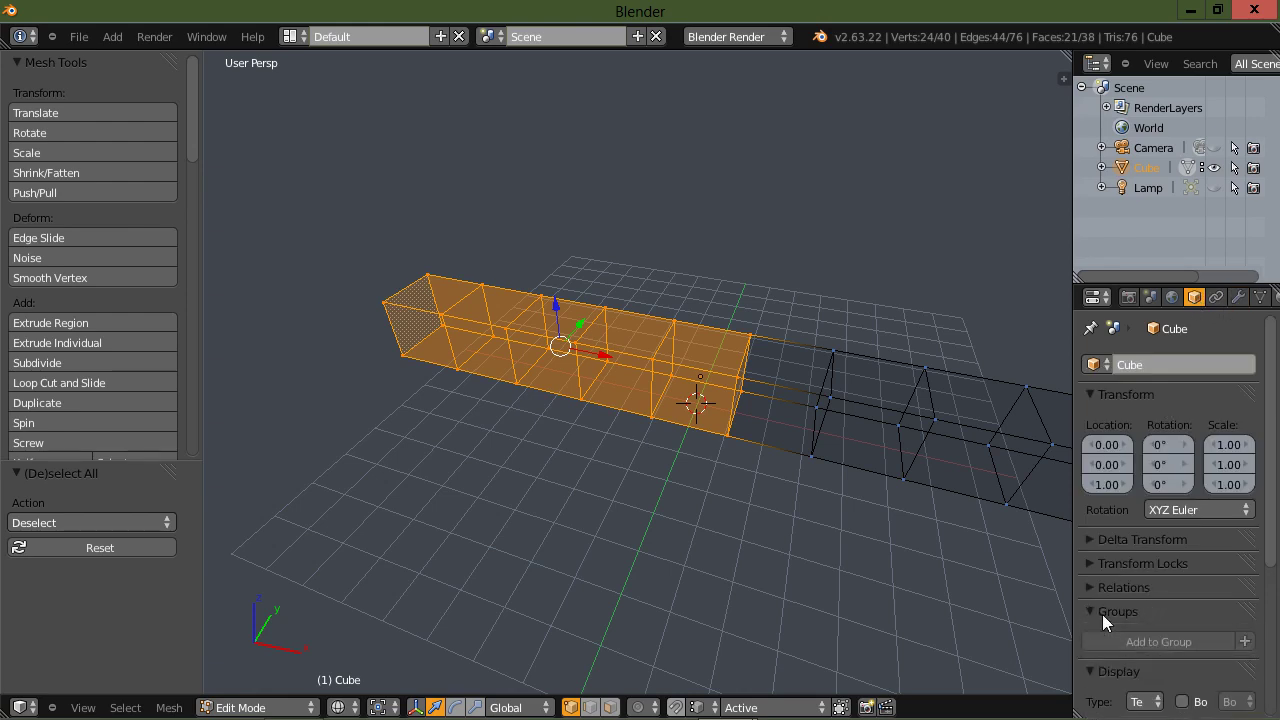
scroll(1138, 604, down, 2)
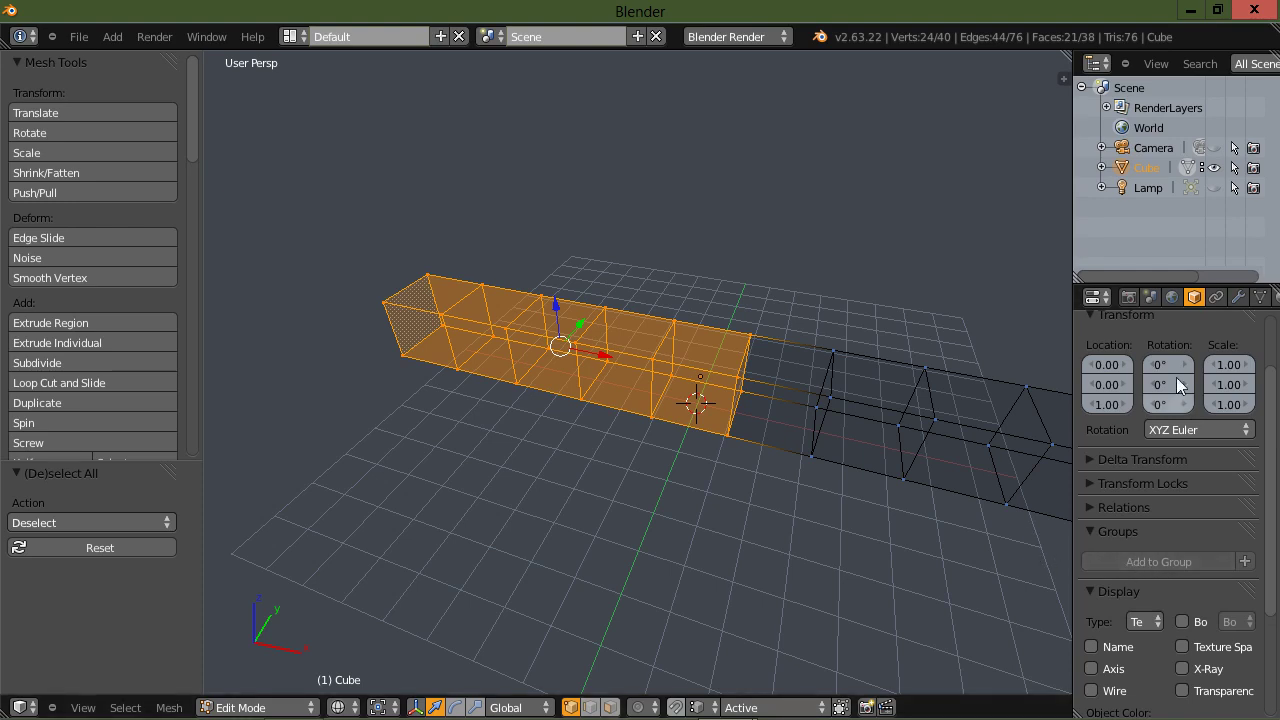
click(1237, 297)
middle_drag(920, 566, 978, 543)
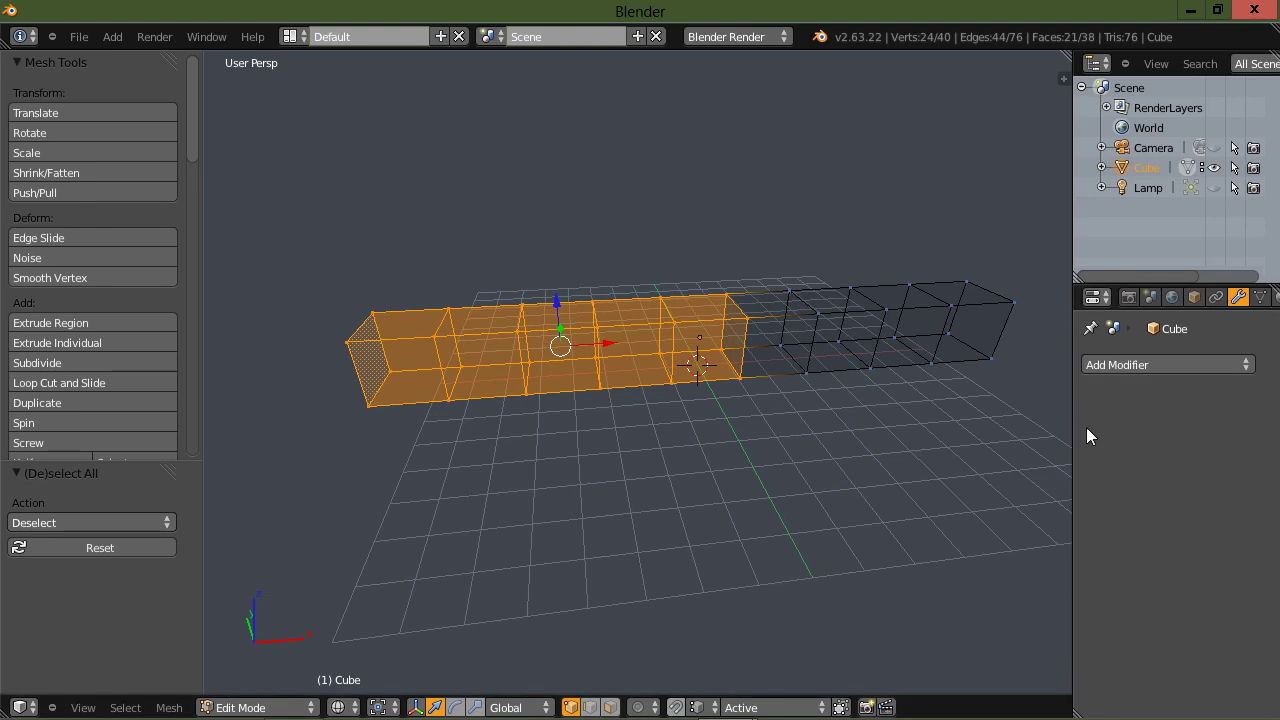
click(1193, 298)
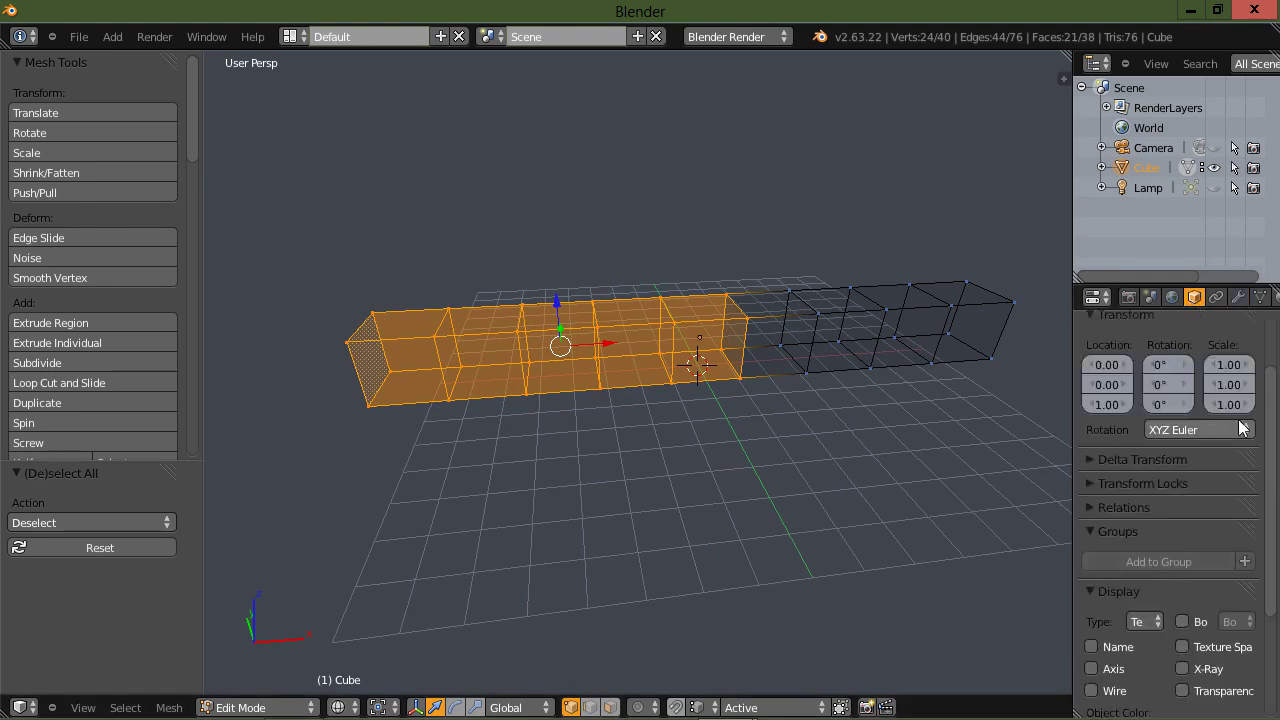
click(1238, 298)
click(1171, 366)
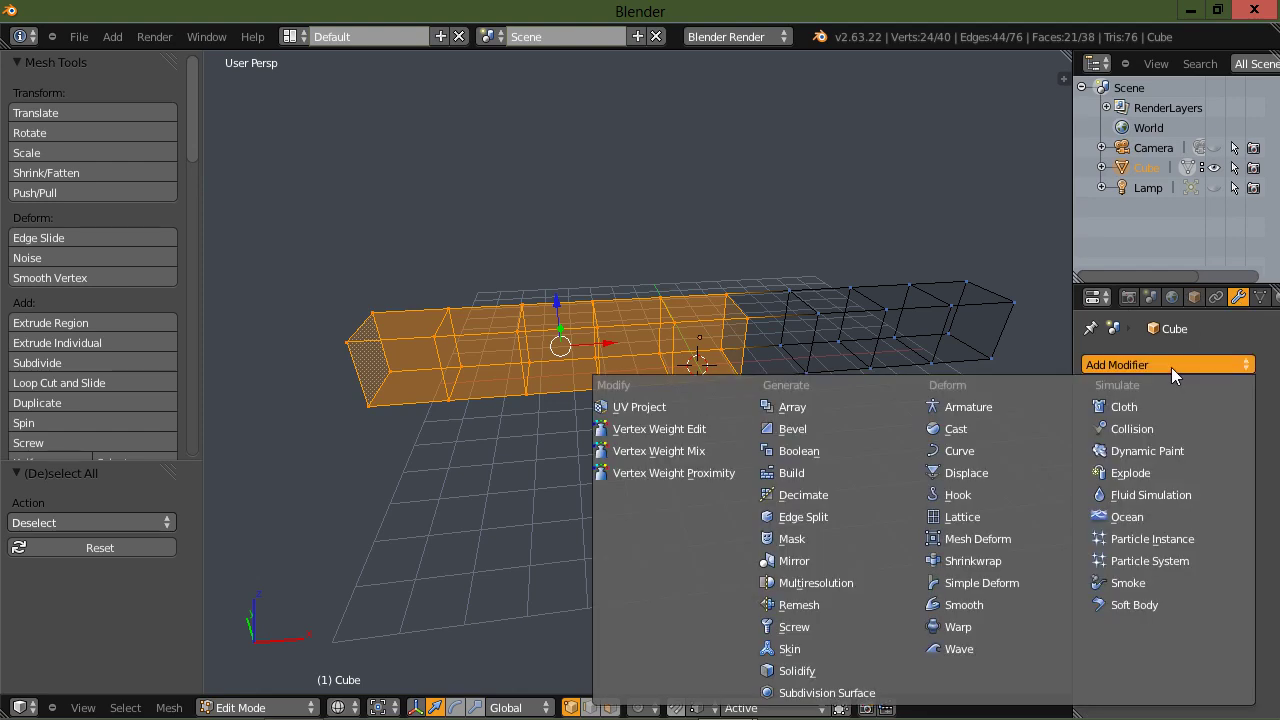
- Add a Simple Deform Bend modifier (factor 0.350) limited to the vertex group 'Group'
click(1014, 582)
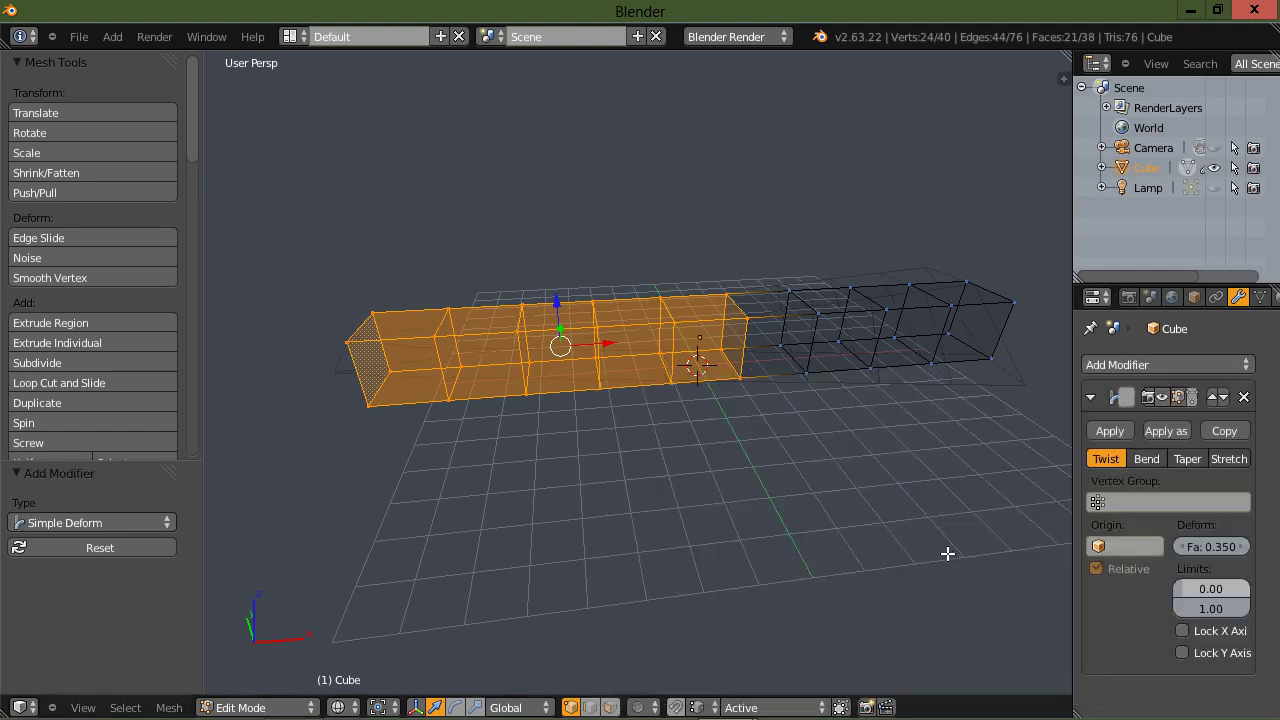
click(1145, 458)
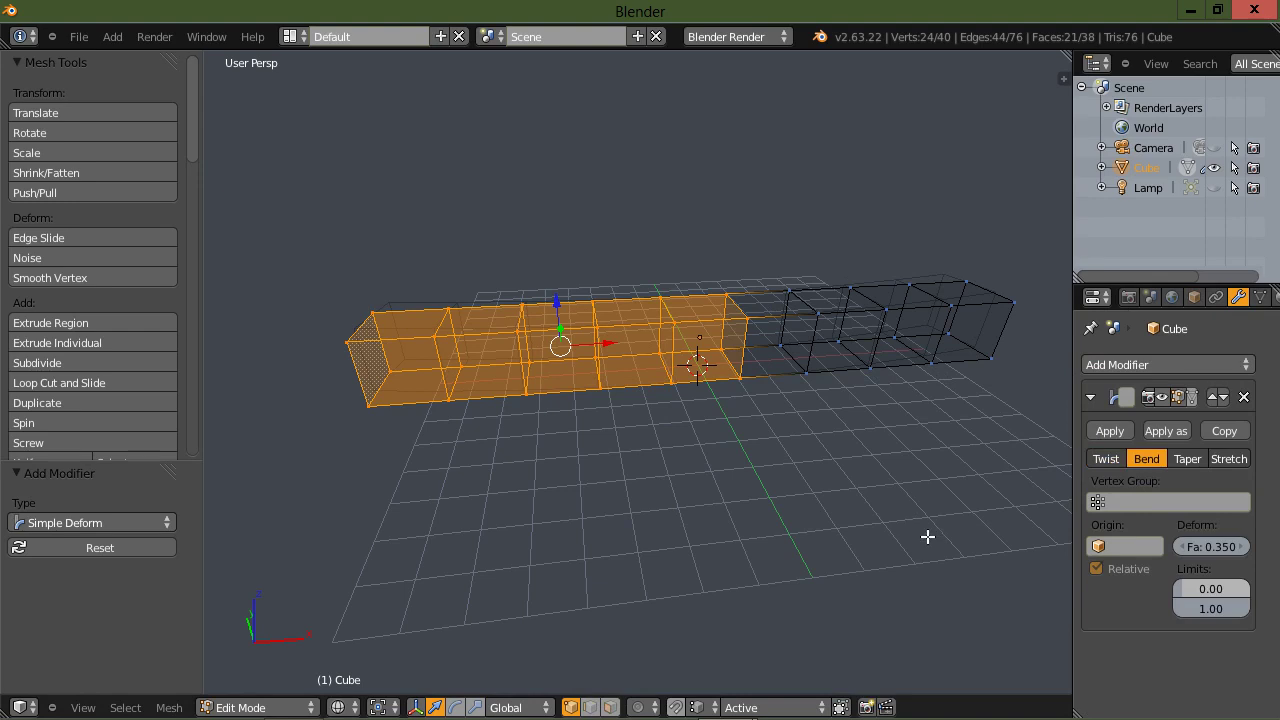
click(1100, 502)
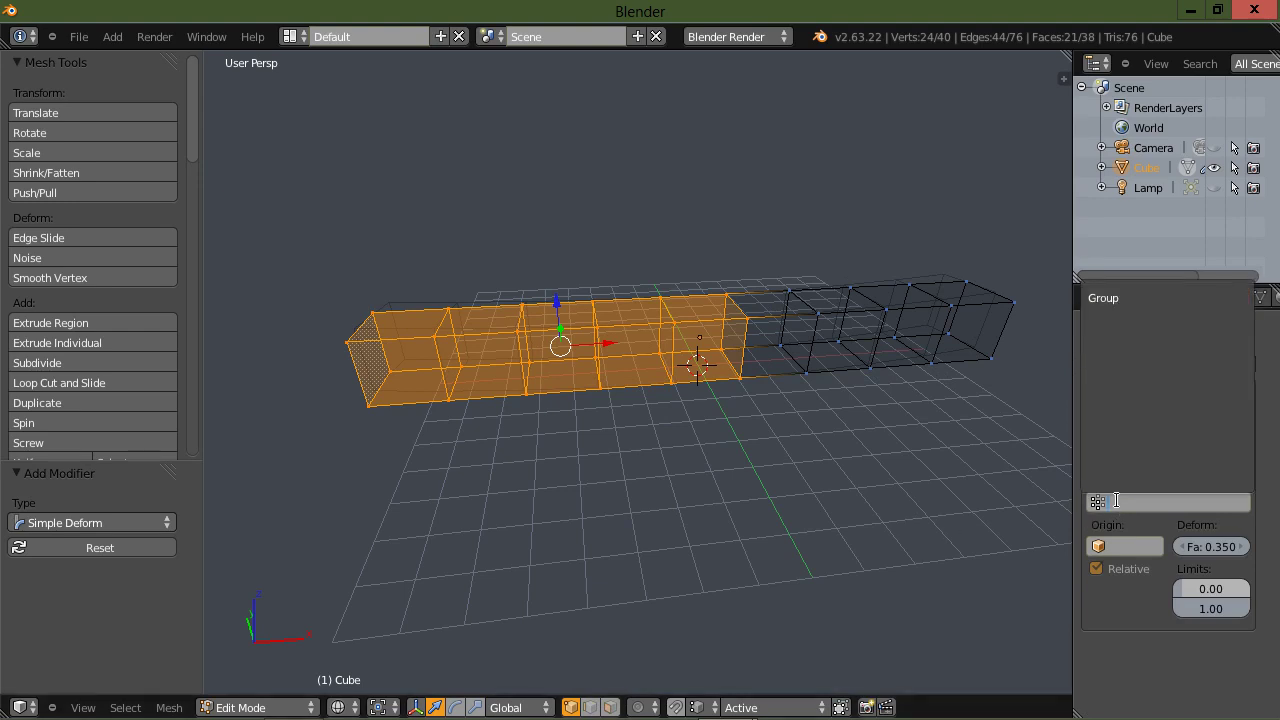
click(1104, 298)
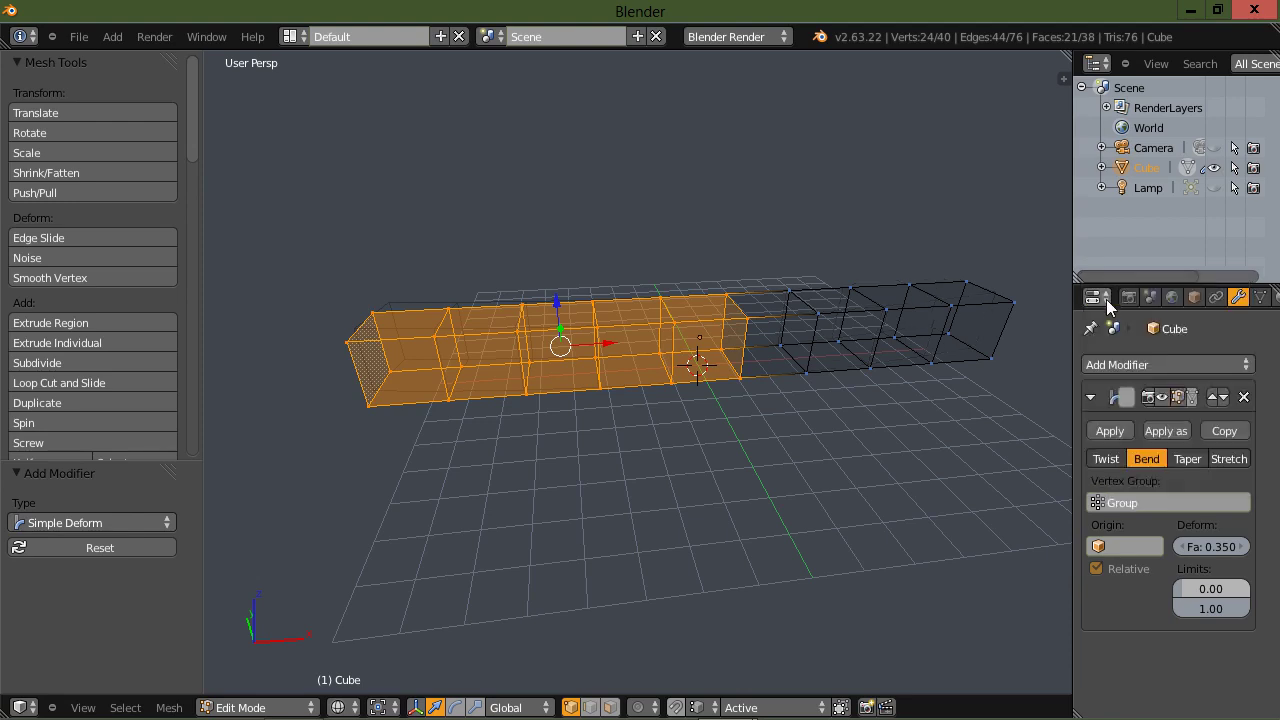
mouse_move(902, 489)
middle_down()
mouse_move(940, 487)
mouse_move(922, 502)
middle_up()
- Switch to solid shading and raise the Simple Deform bend factor to 4.440, curling the grouped half
key(z)
mouse_move(657, 551)
middle_down()
mouse_move(738, 537)
mouse_move(445, 614)
mouse_move(791, 540)
mouse_move(726, 571)
mouse_move(649, 540)
mouse_move(677, 494)
mouse_move(651, 520)
mouse_move(714, 530)
middle_up()
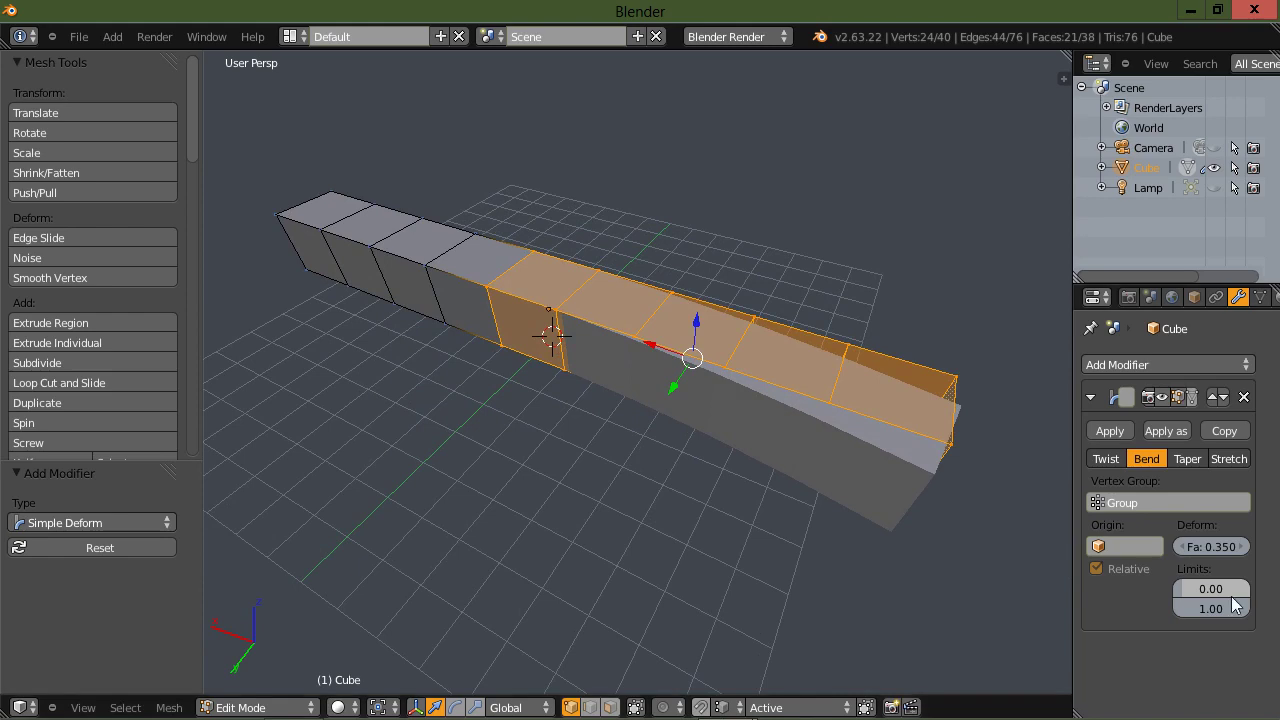
drag(1211, 546, 1242, 546)
middle_drag(730, 560, 832, 554)
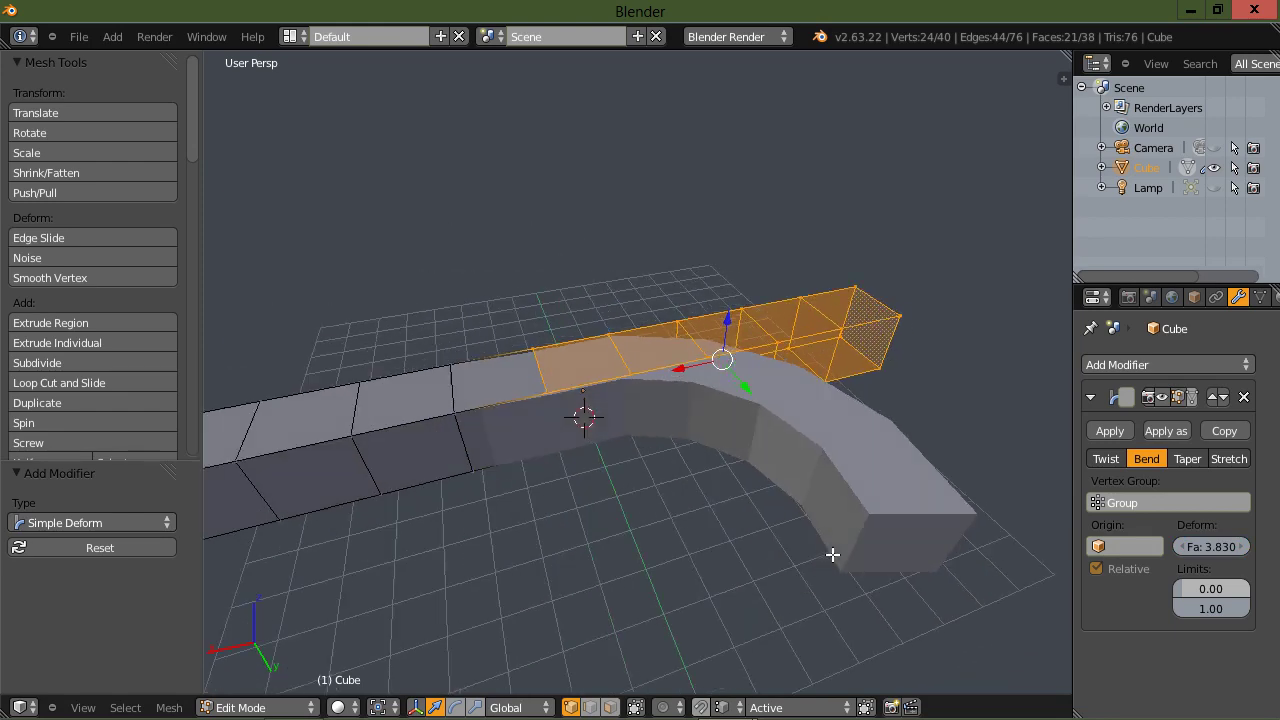
middle_drag(731, 568, 774, 537)
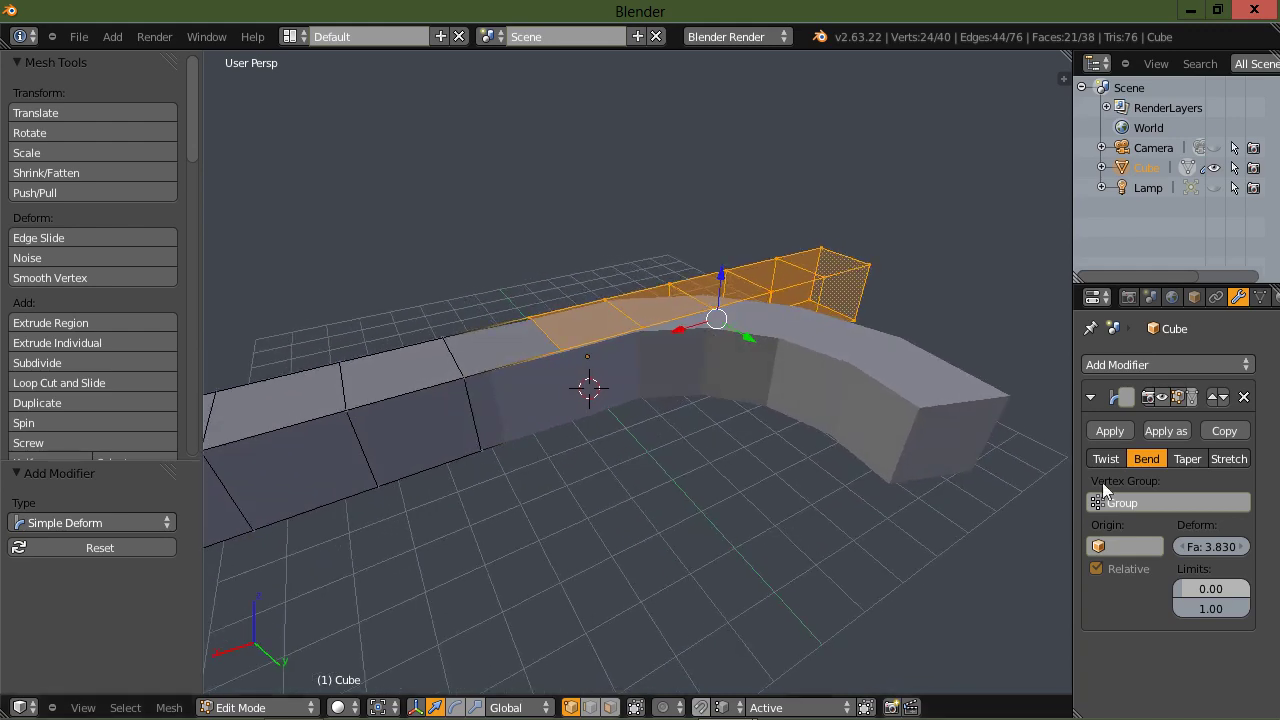
mouse_move(1214, 551)
mouse_down()
mouse_move(1120, 551)
mouse_move(1230, 551)
mouse_move(1170, 551)
mouse_move(1215, 551)
mouse_up()
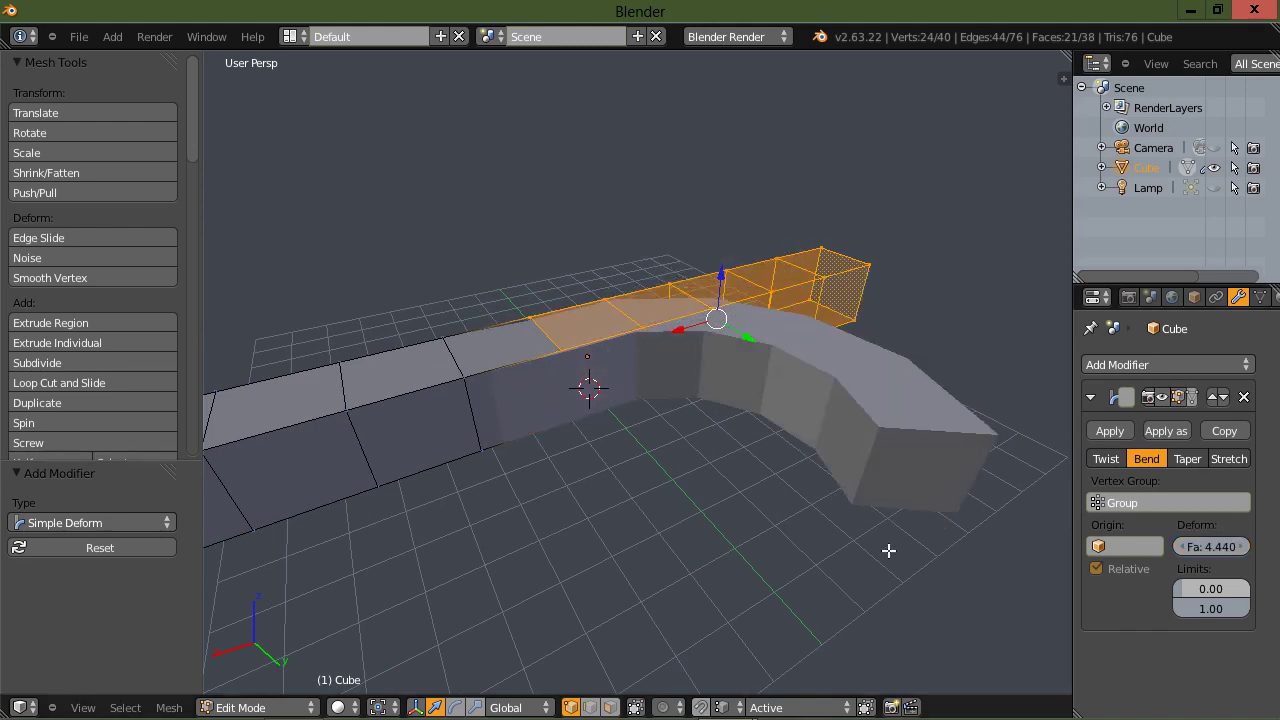
middle_drag(891, 623, 709, 551)
key(ctrl+r)
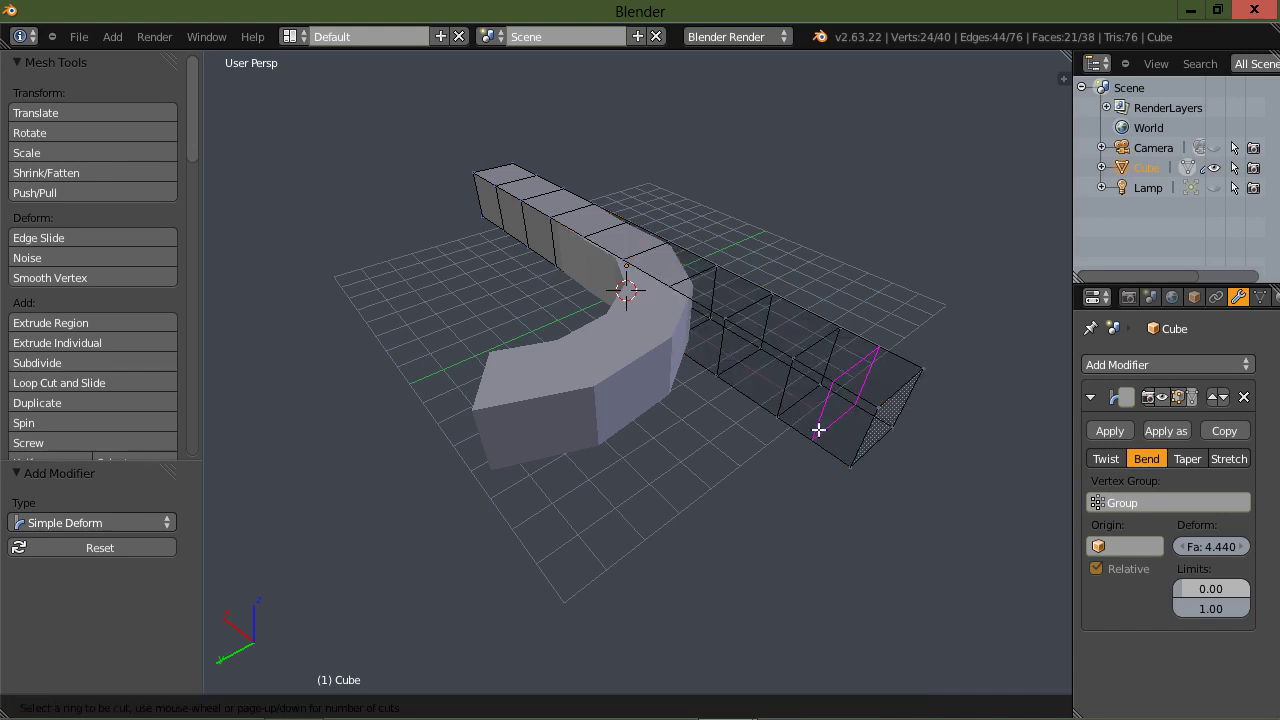
- Add two centred lengthwise loop cuts along the bar, deselecting after each
click(903, 400)
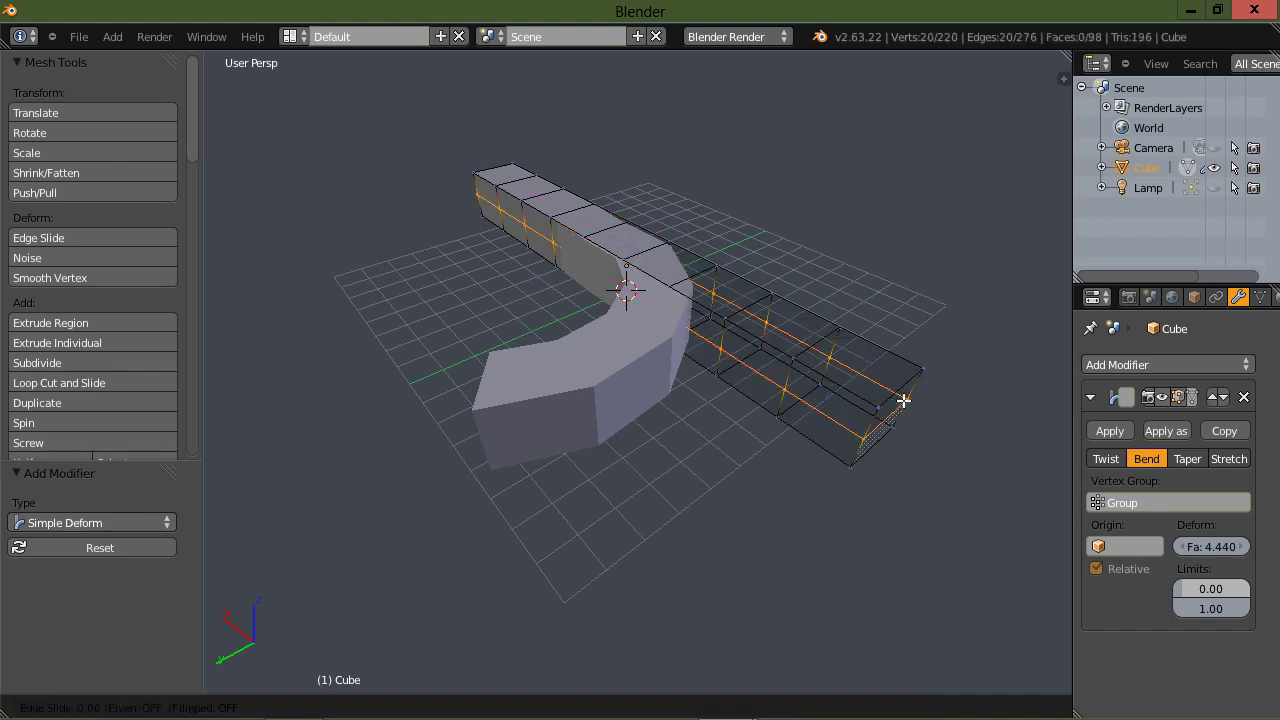
right_click(903, 400)
key(a)
mouse_move(780, 514)
middle_down()
mouse_move(751, 506)
mouse_move(772, 503)
middle_up()
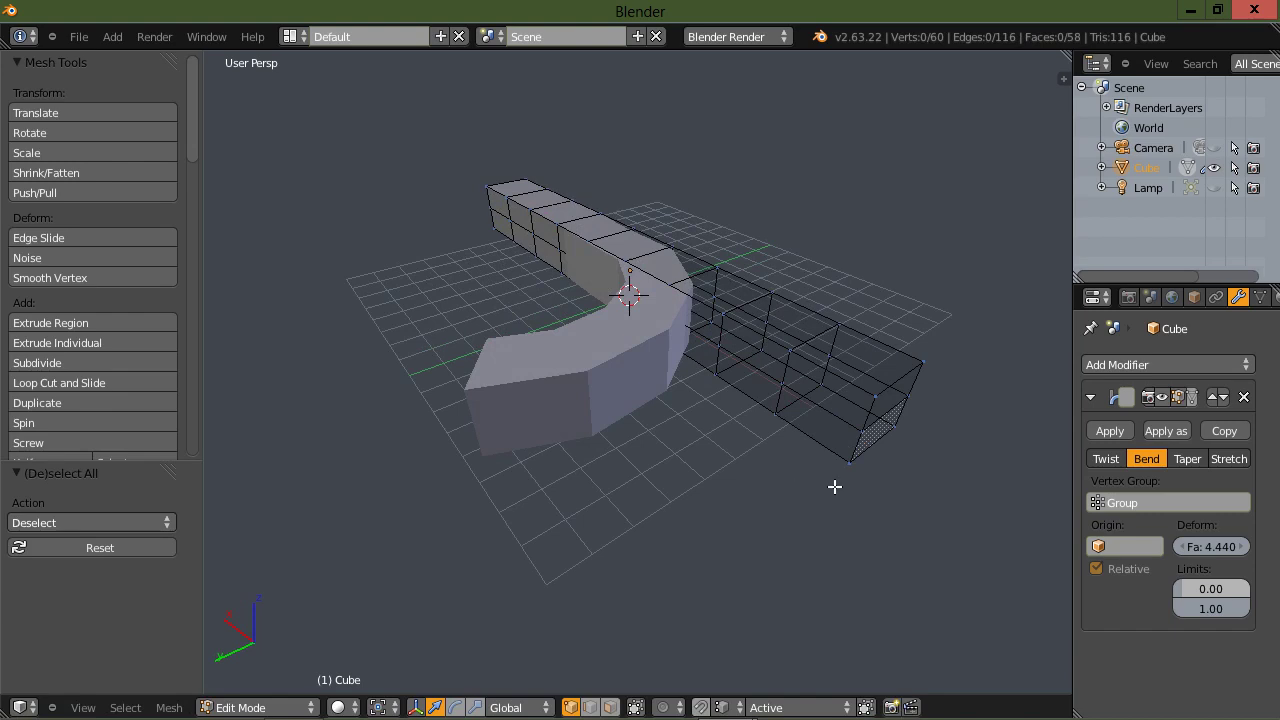
key(ctrl+r)
click(909, 372)
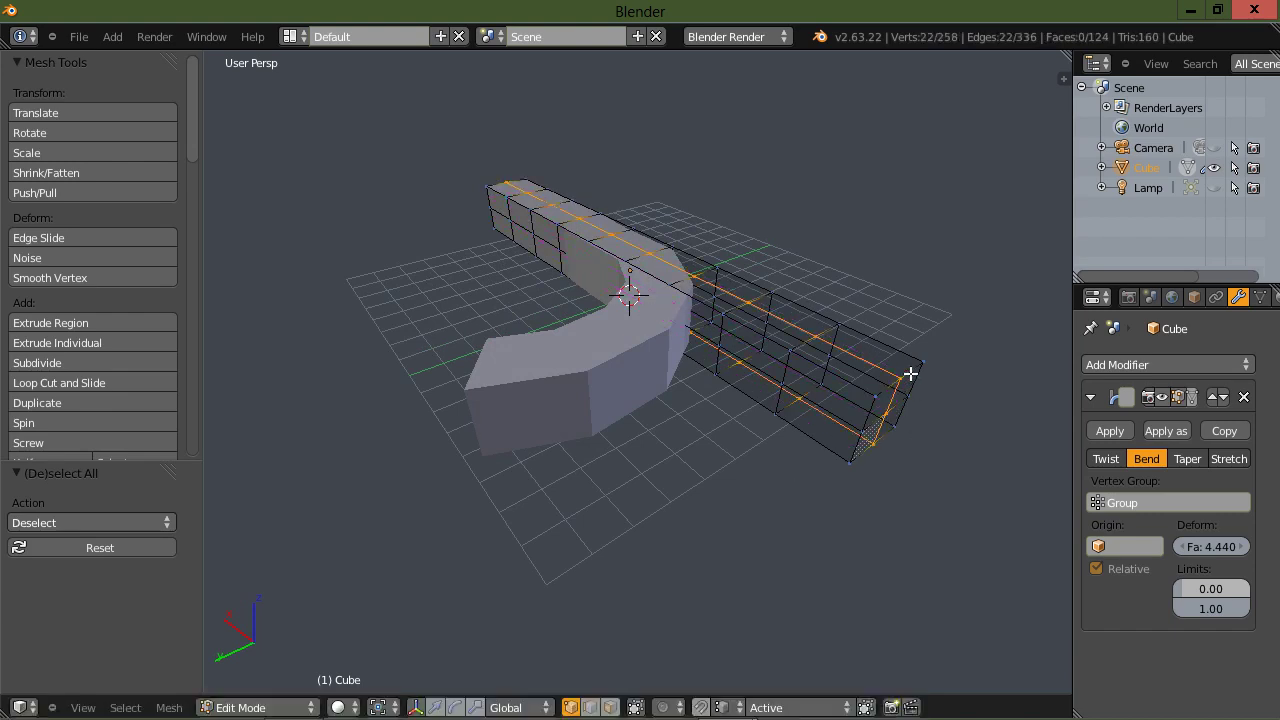
right_click(910, 373)
key(a)
mouse_move(763, 523)
middle_down()
mouse_move(810, 503)
mouse_move(751, 509)
middle_up()
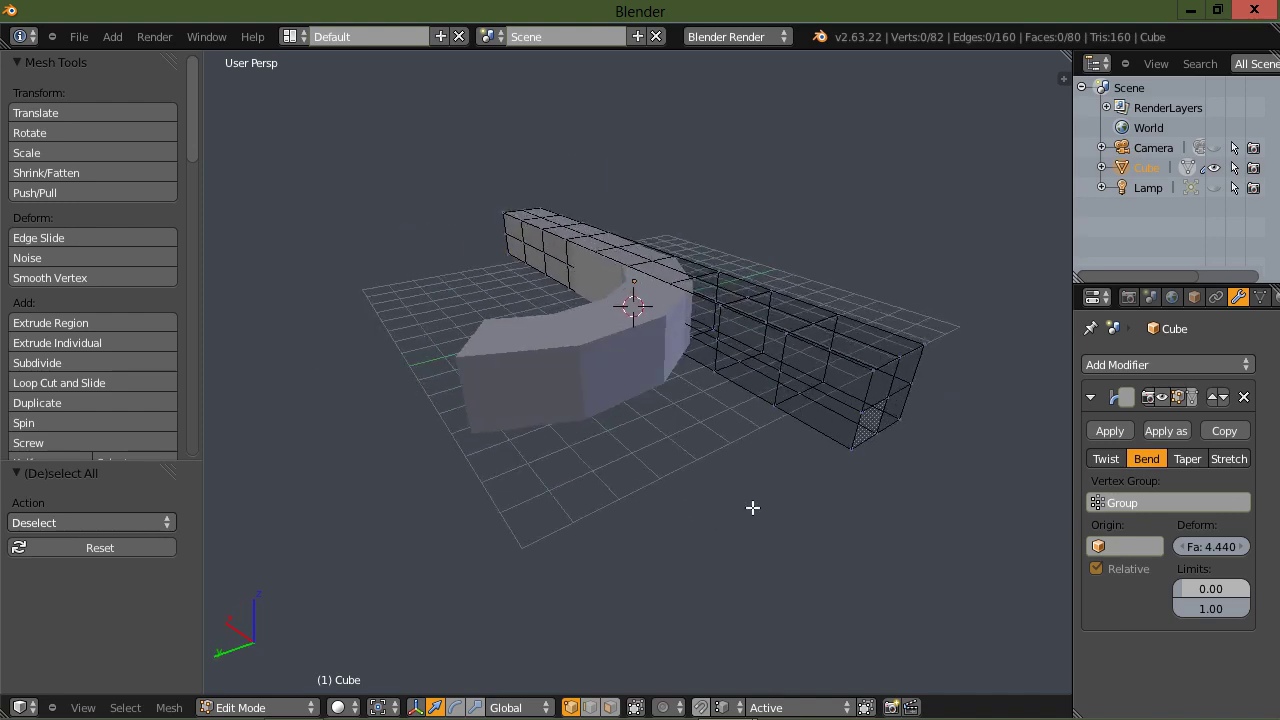
- Switch to Face select mode and select two neighbouring top faces at the bar's far end
right_click(897, 358)
key(ctrl+Tab)
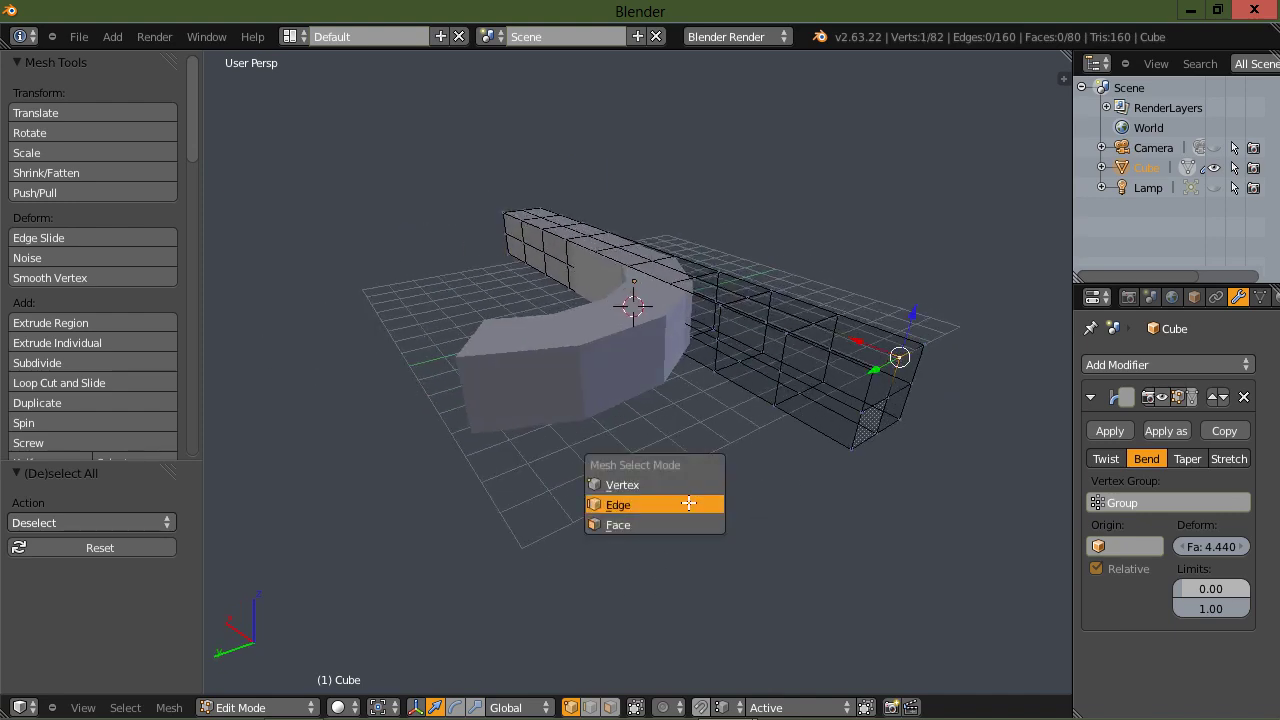
click(680, 524)
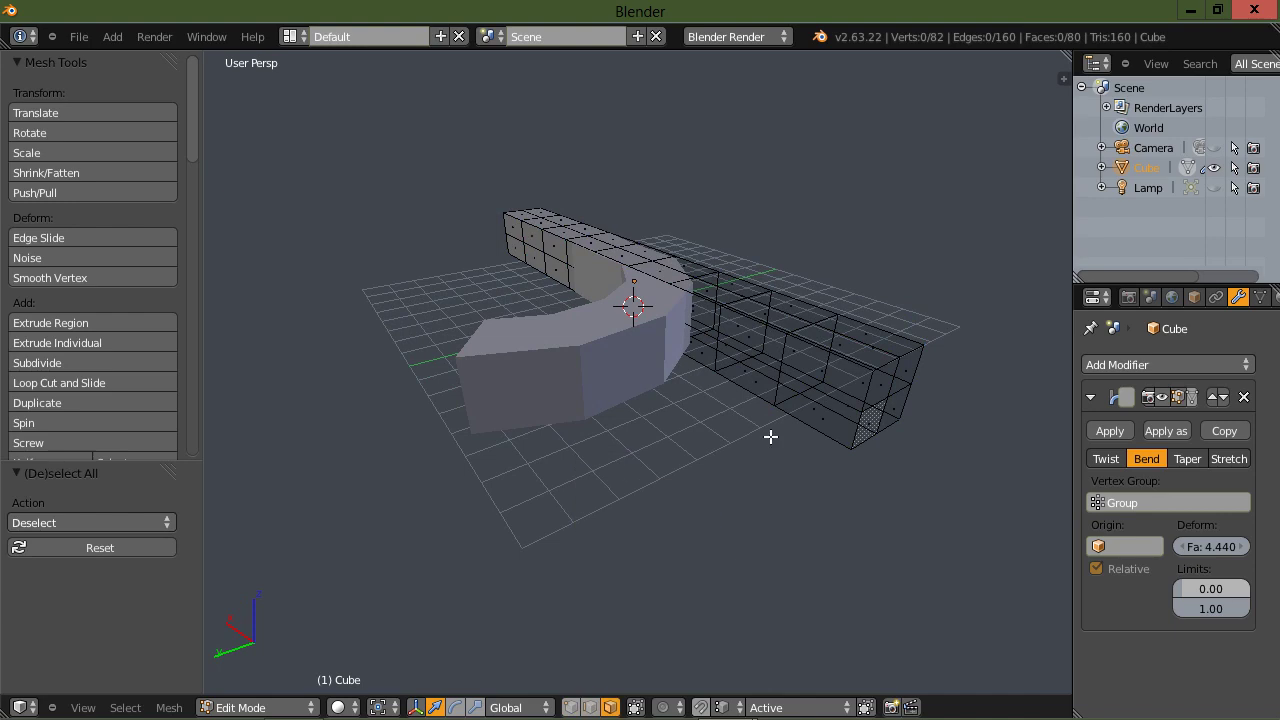
right_click(853, 341)
shift+right_click(872, 333)
- Raise the two selected end faces 0.827 along Z, then deselect everything
key(g)
key(z)
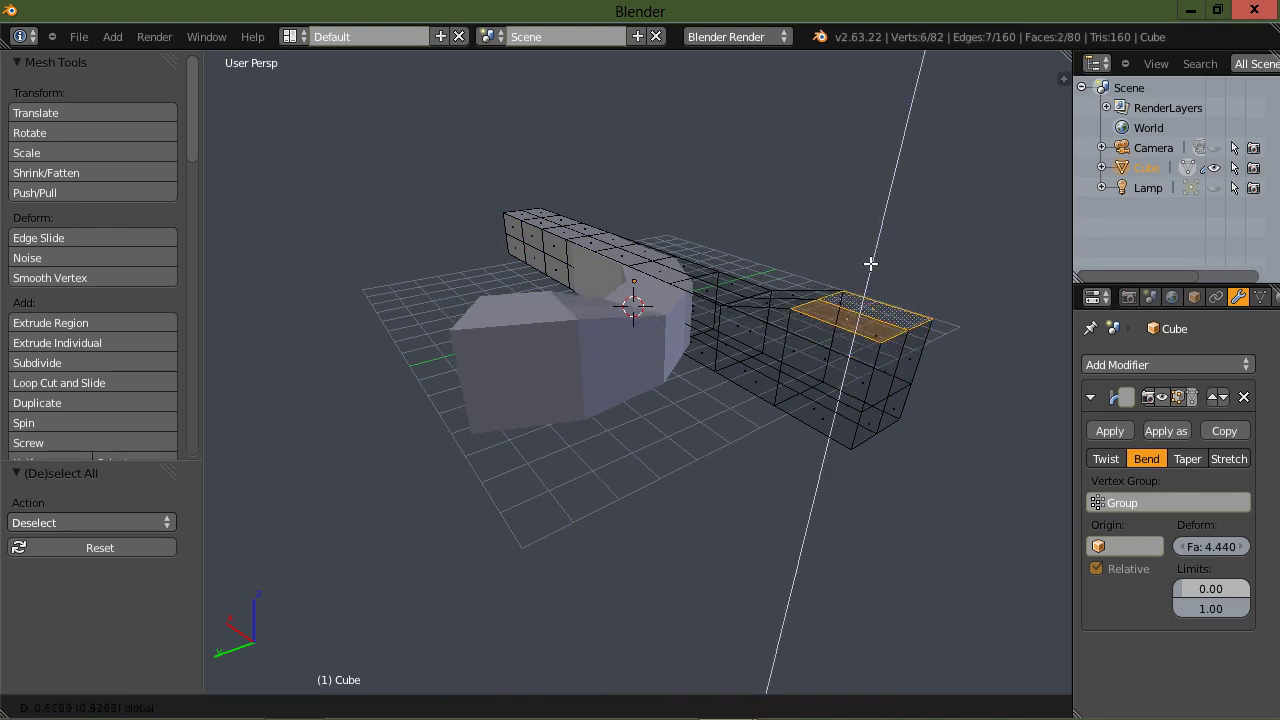
click(715, 459)
middle_drag(629, 538, 805, 355)
right_click(825, 346)
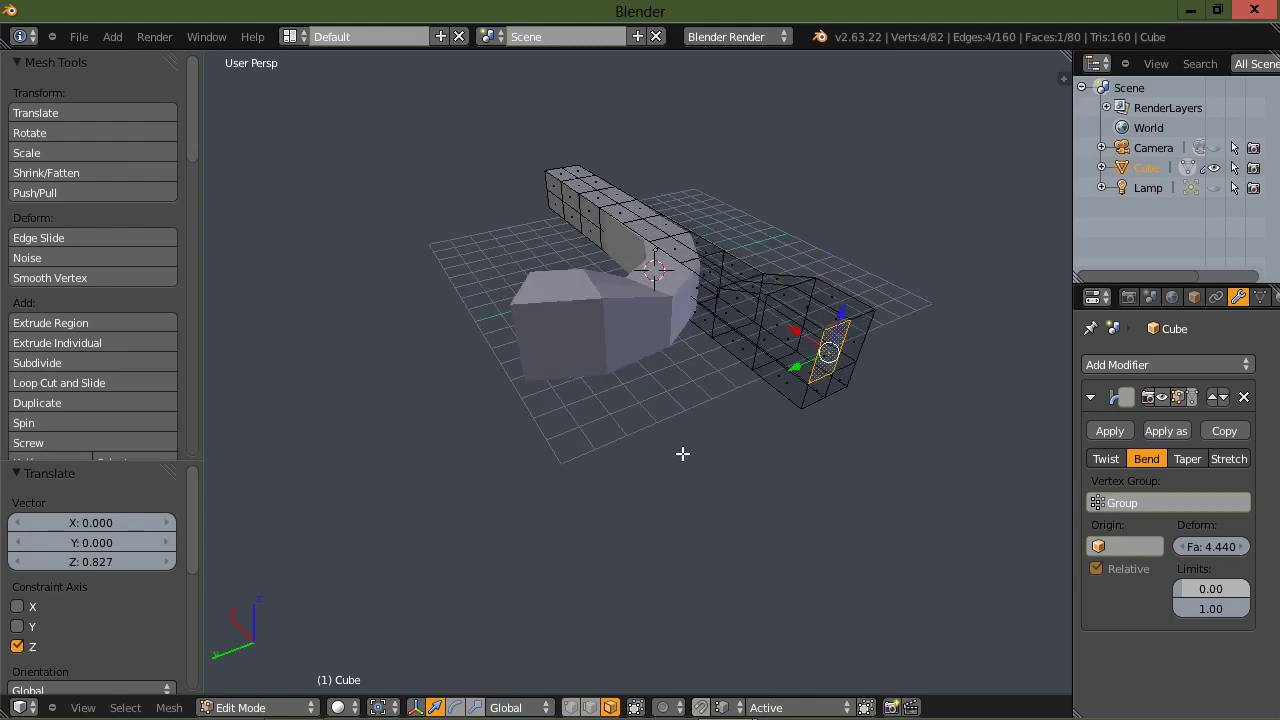
key(a)
middle_drag(600, 477, 637, 491)
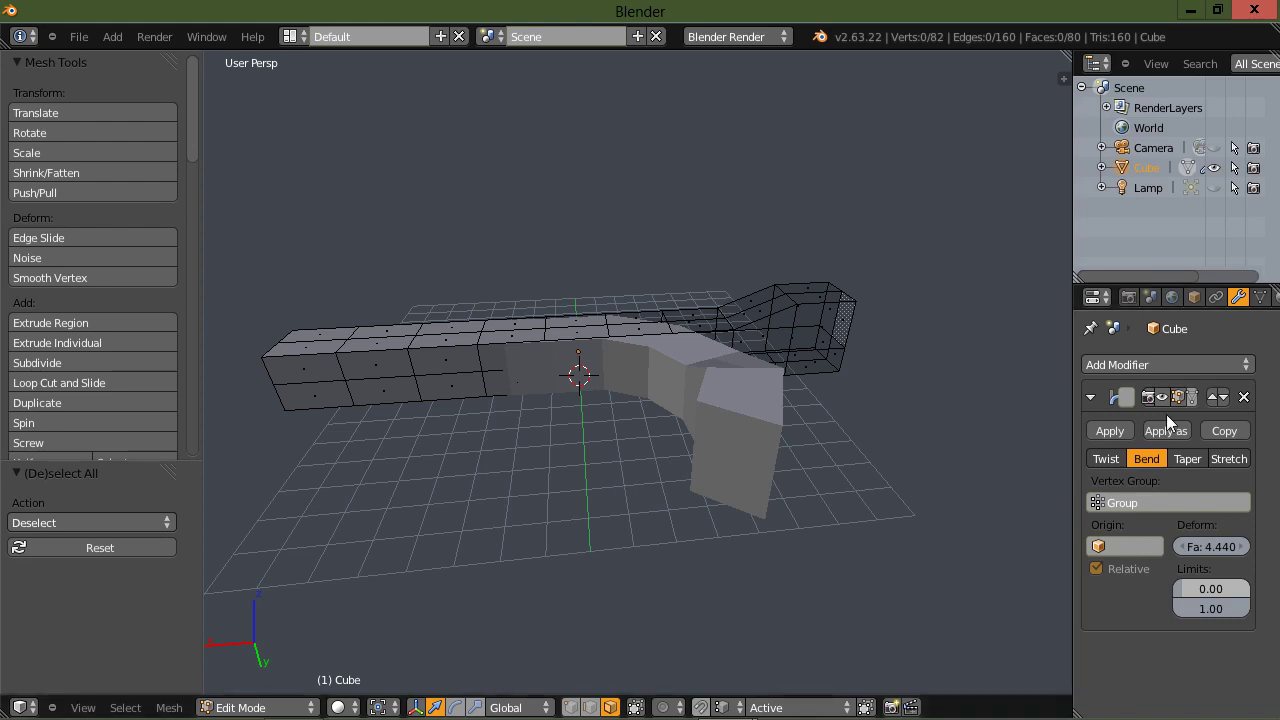
- Delete the Simple Deform modifier so the bar lies straight again
click(1244, 397)
middle_drag(780, 546, 731, 536)
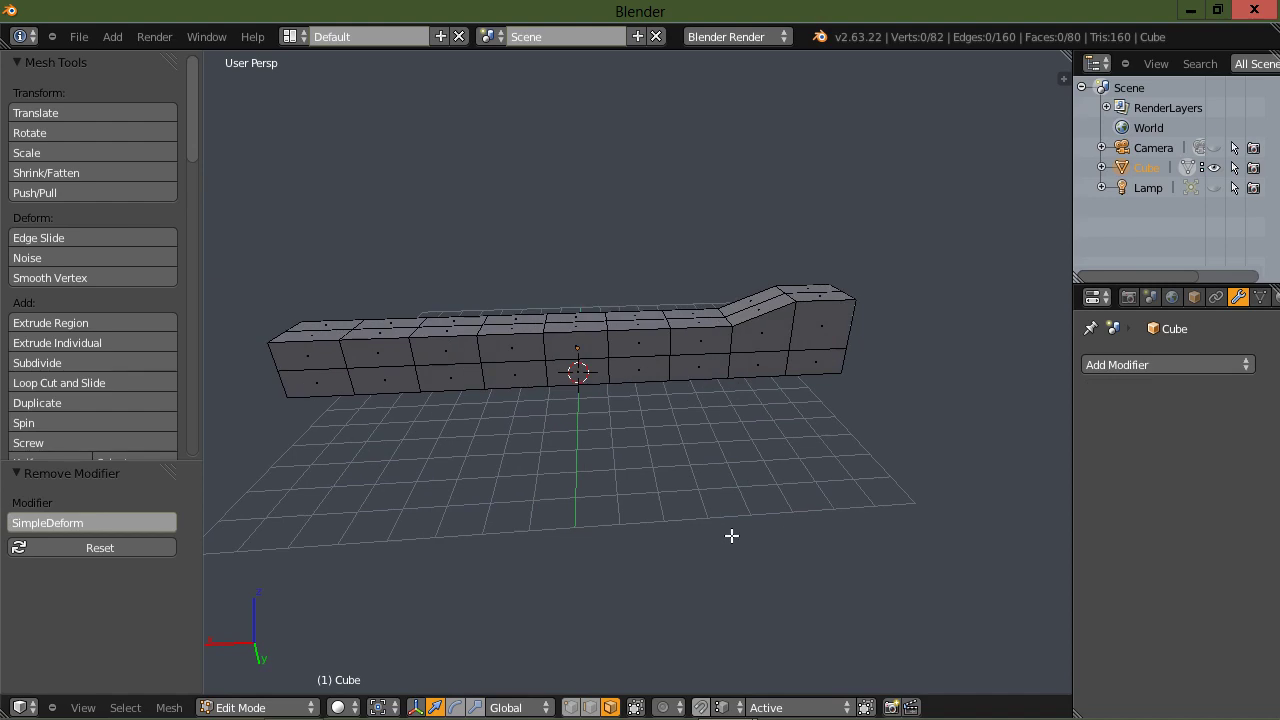